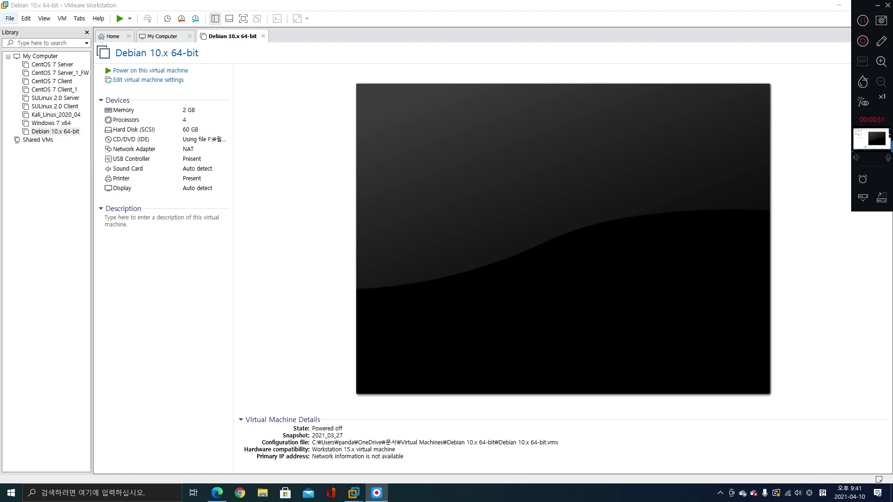
Open the File menu in VMware Workstation
click(10, 19)
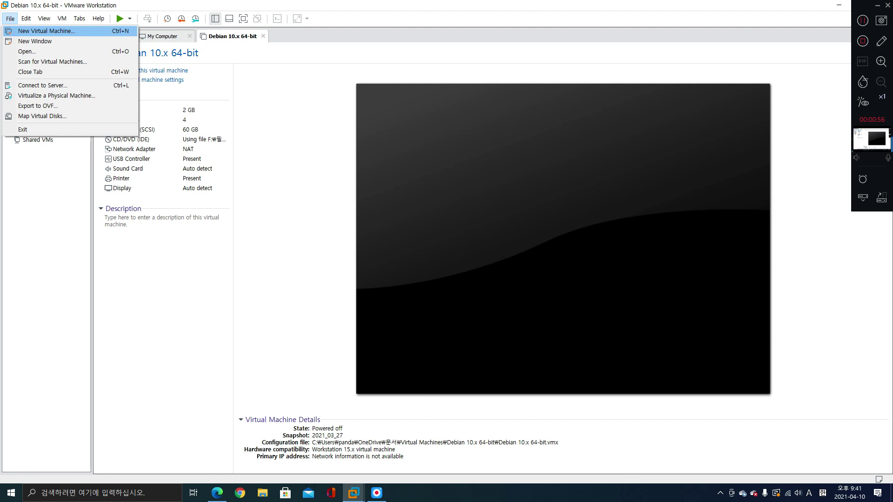
Start a New Virtual Machine using the Typical (recommended) configuration
click(46, 31)
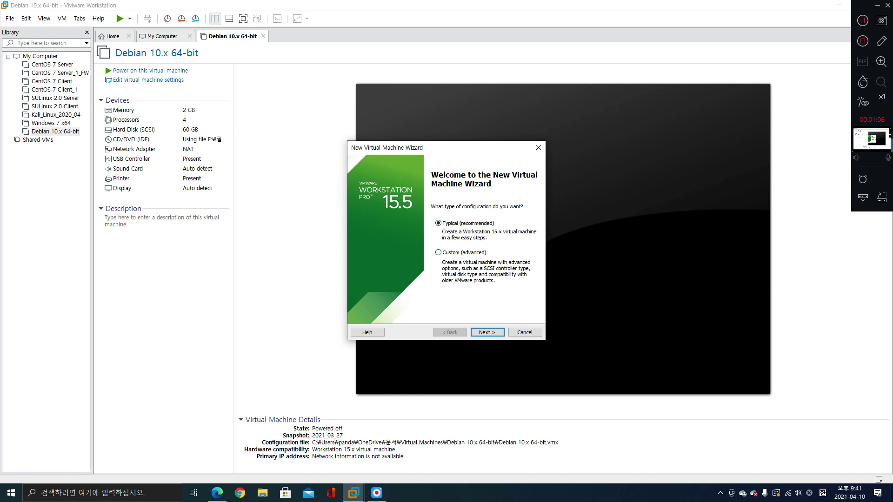
drag(440, 220, 499, 227)
drag(435, 250, 492, 253)
click(487, 332)
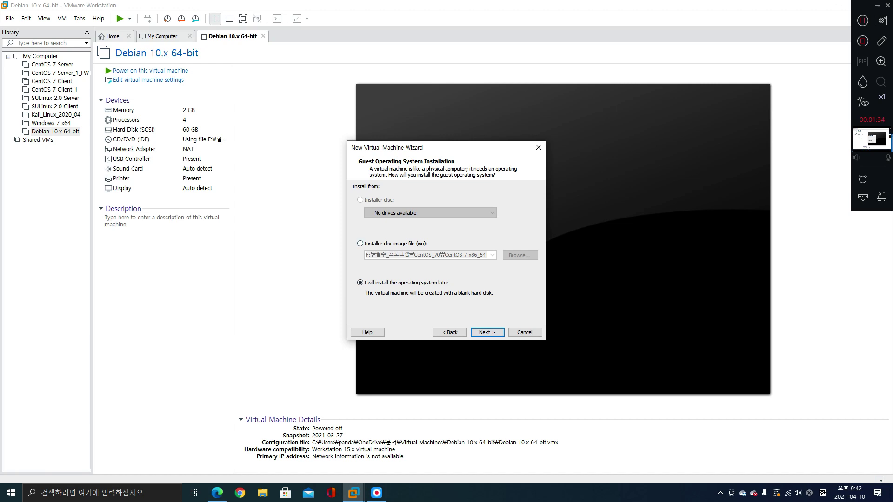
Choose 'I will install the operating system later' instead of the CentOS disc image
click(360, 243)
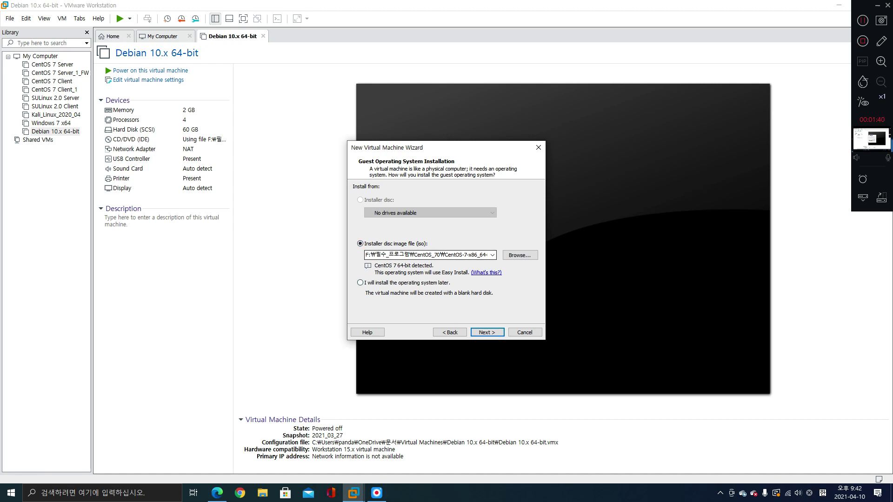
click(360, 282)
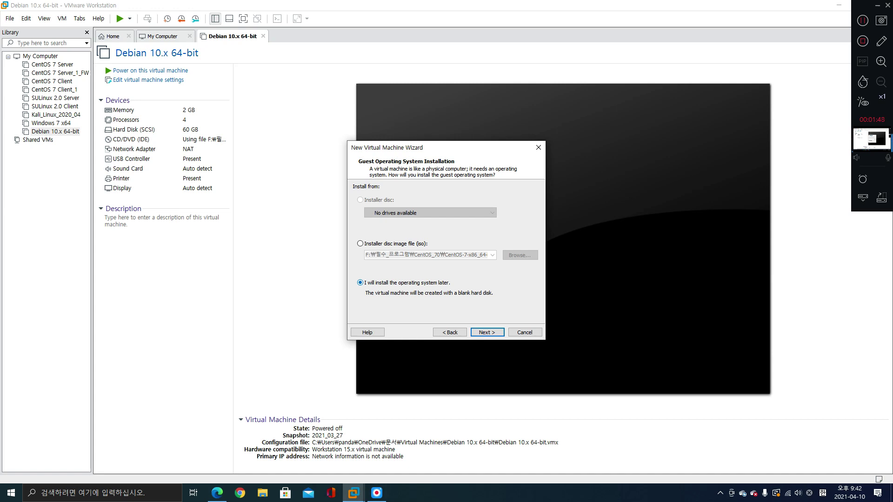
click(361, 243)
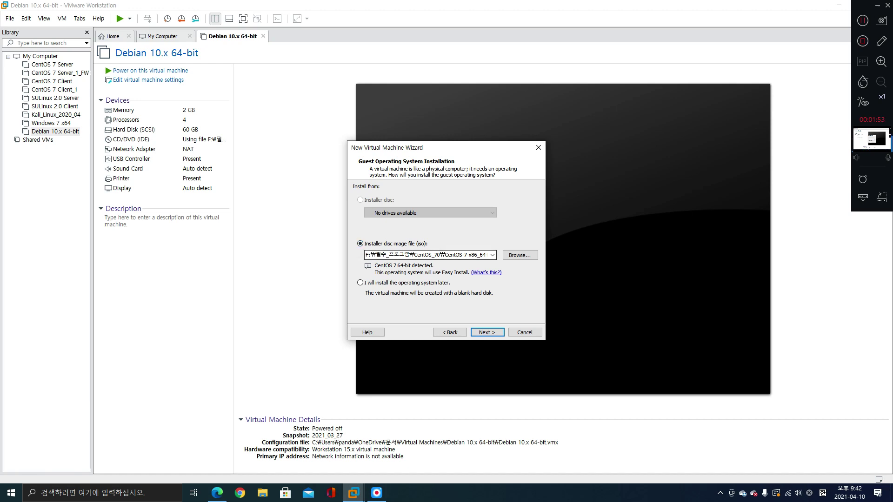
click(361, 282)
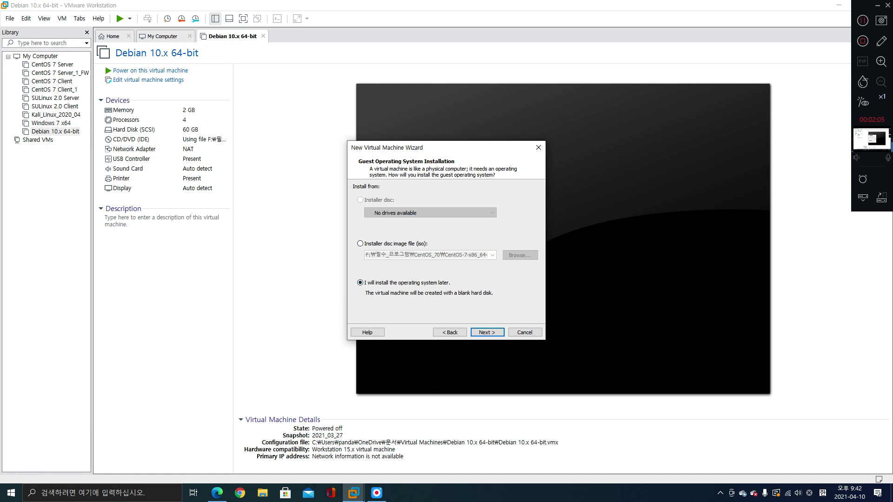
click(486, 332)
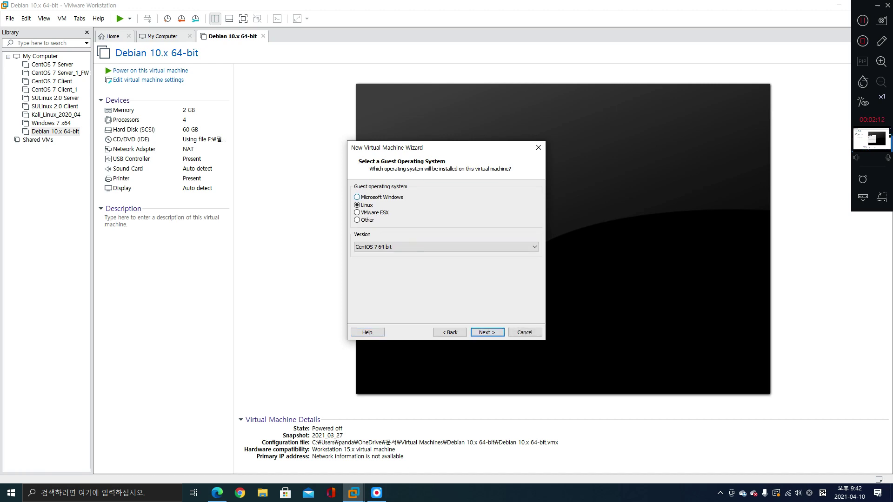
Pick Linux as the guest type with version CentOS 7 64-bit
click(357, 197)
click(358, 205)
click(445, 247)
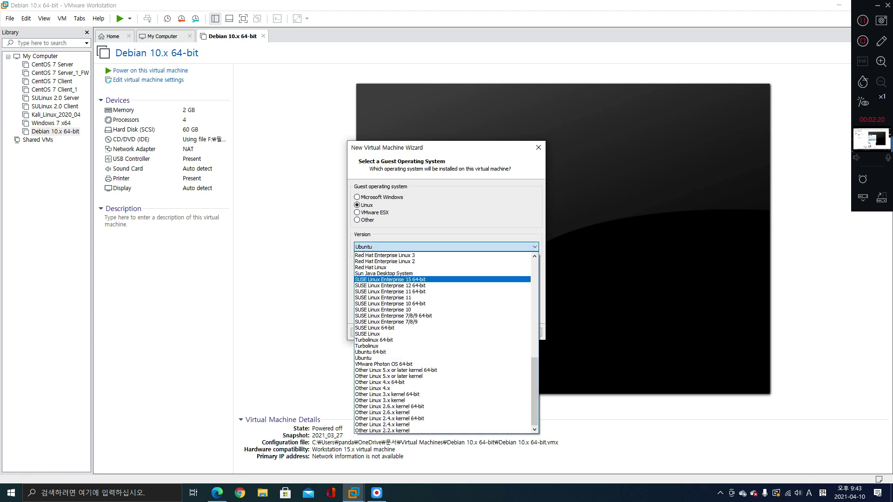
scroll(442, 368, up, 15)
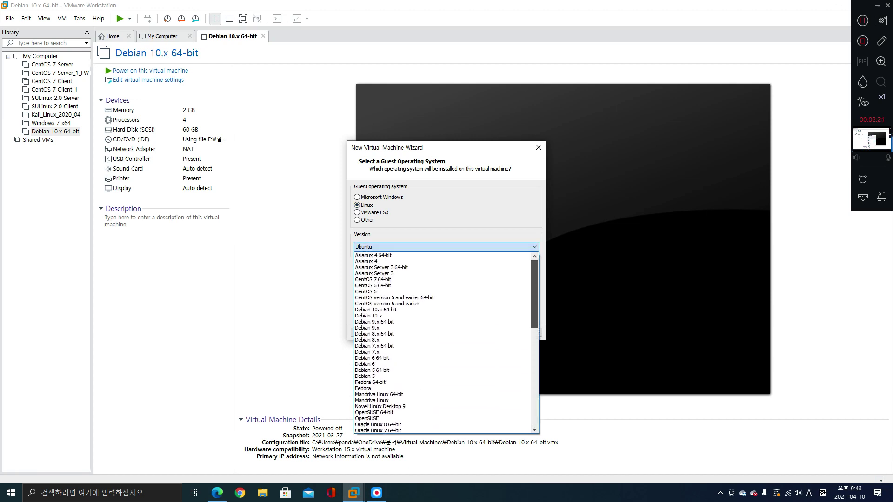
scroll(442, 344, down, 1)
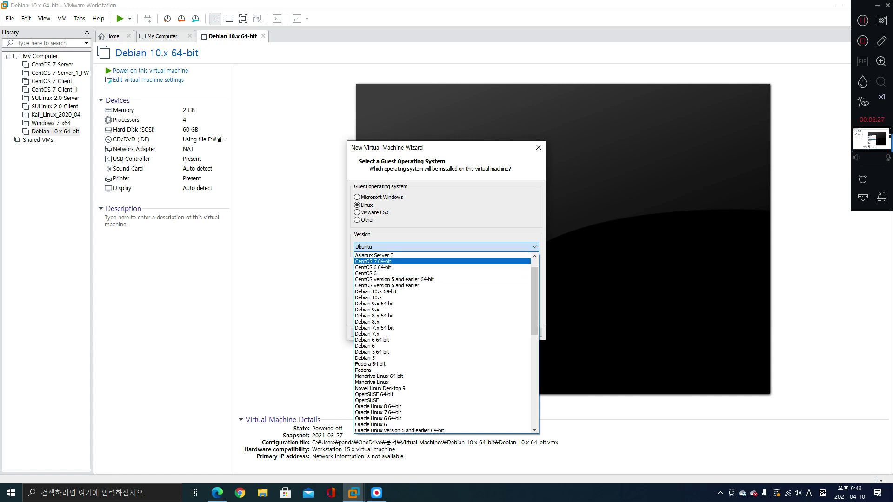
click(386, 261)
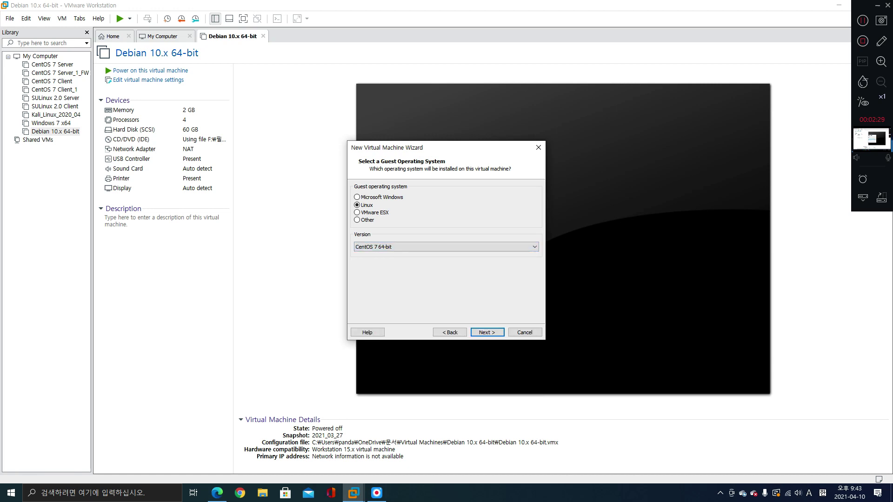
key(Return)
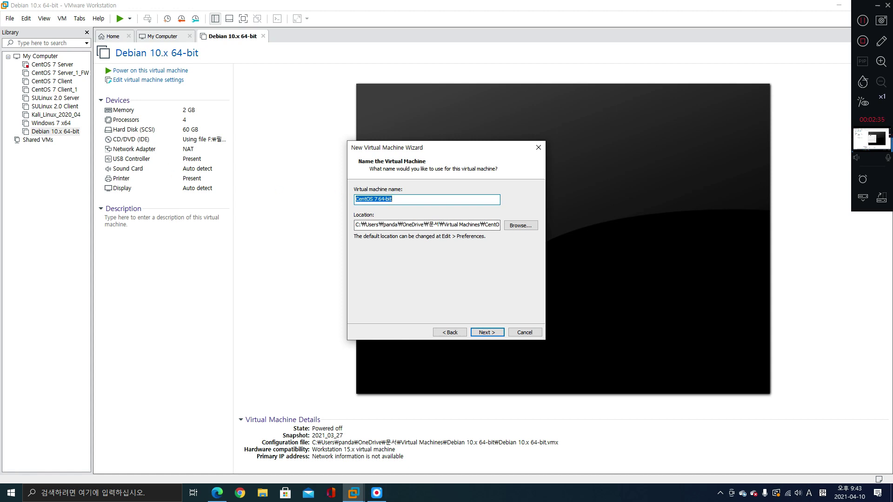
Keep the machine name 'CentOS 7 64-bit' and the default location unchanged
drag(20, 60, 62, 59)
drag(29, 127, 82, 136)
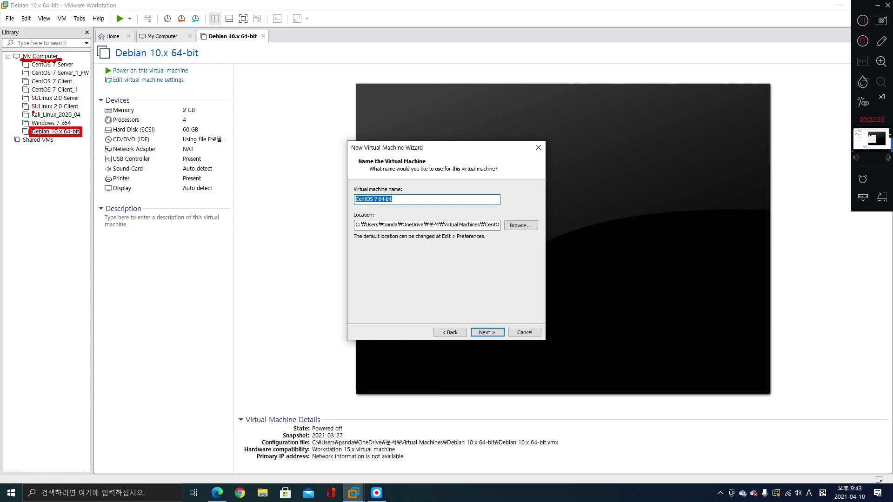
drag(31, 112, 83, 119)
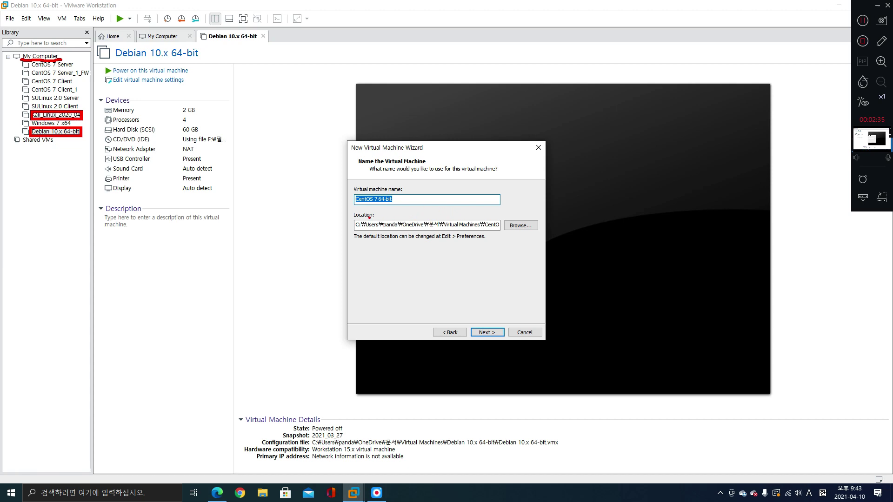
mouse_move(352, 218)
mouse_down()
mouse_move(396, 234)
mouse_move(503, 233)
mouse_up()
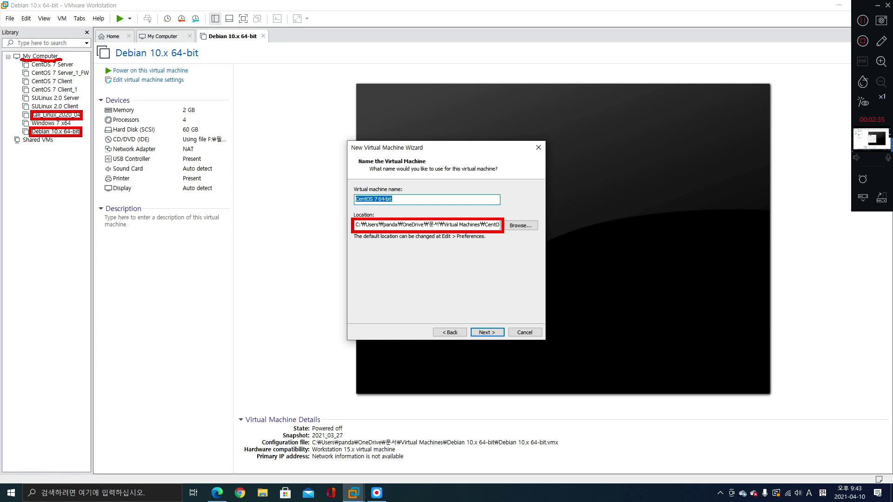
drag(427, 228, 480, 228)
drag(352, 192, 396, 206)
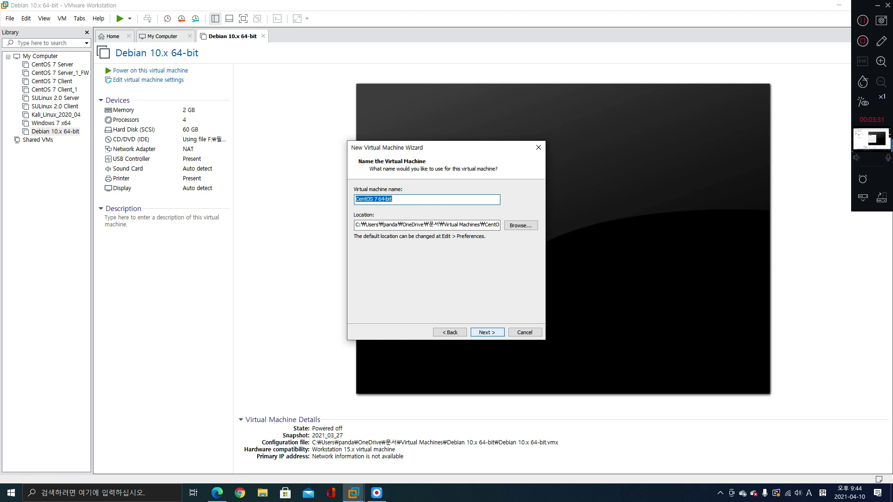
click(487, 332)
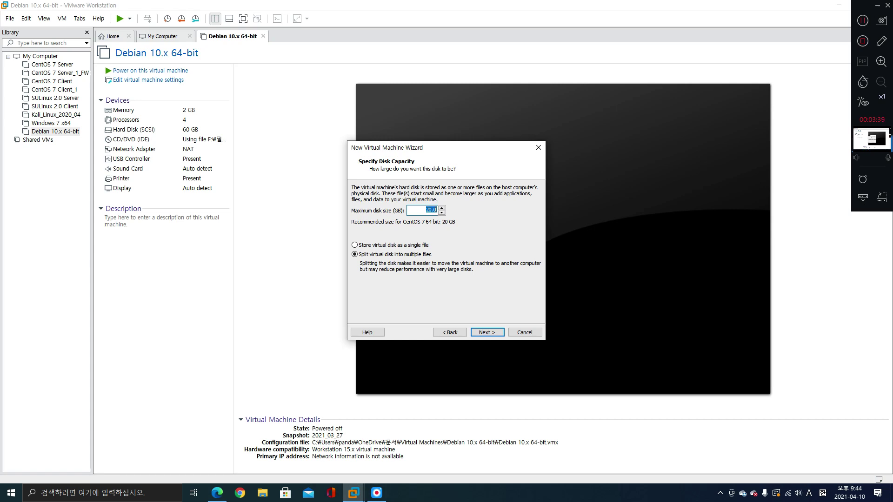
Set the maximum disk size to 60 GB, stored as a single file
text(60)
click(354, 245)
click(354, 254)
click(354, 254)
drag(404, 249, 430, 248)
drag(406, 242, 428, 242)
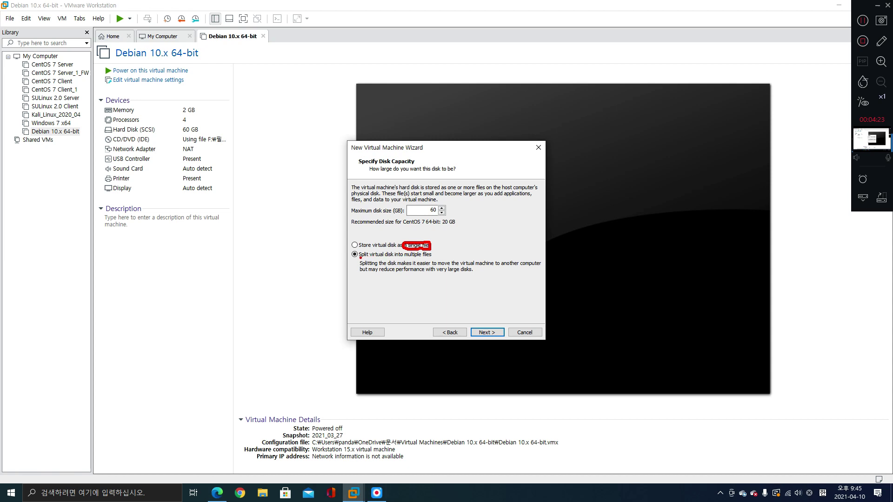
drag(357, 259, 436, 256)
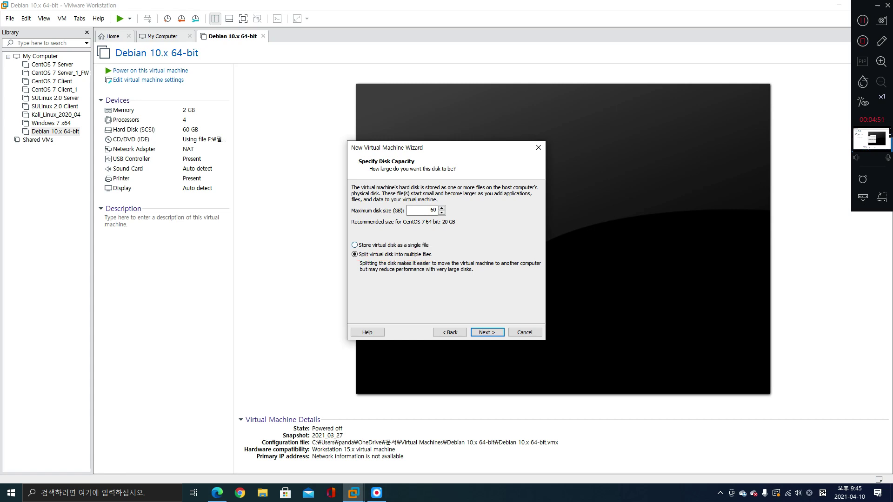
click(354, 246)
key(Return)
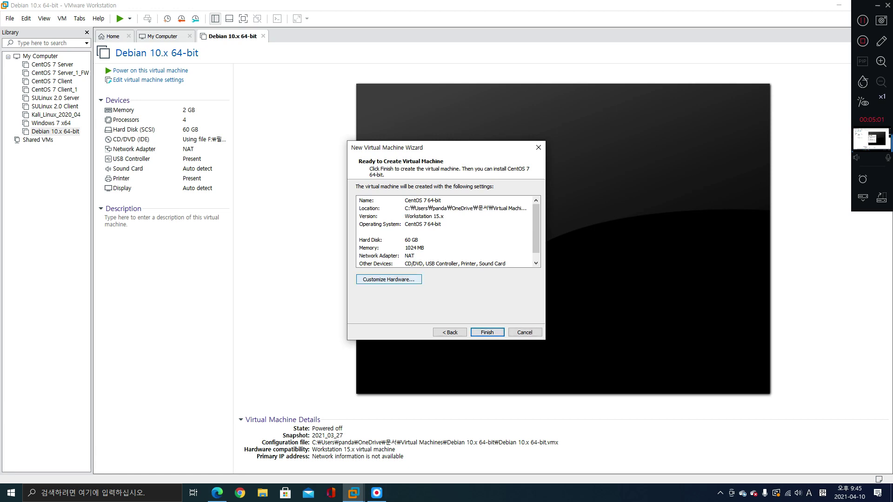
In Customize Hardware, raise the new machine's memory to 2048 MB (2 GB)
drag(356, 273, 424, 286)
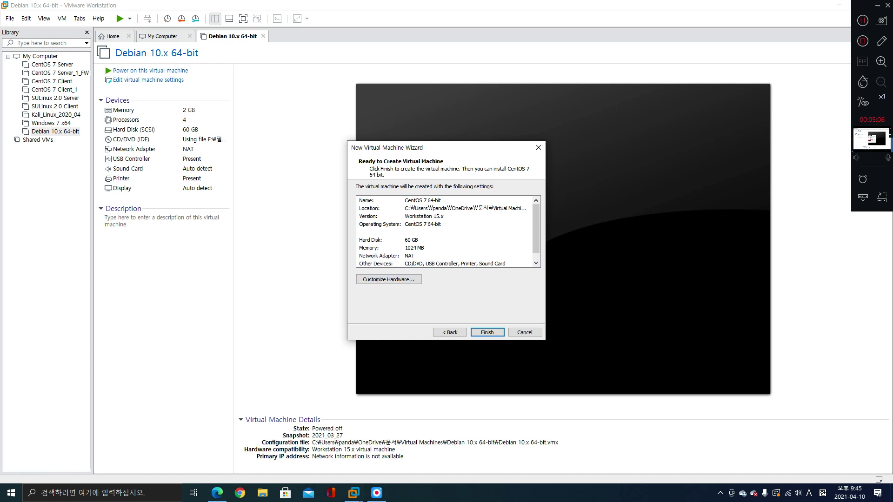
click(389, 279)
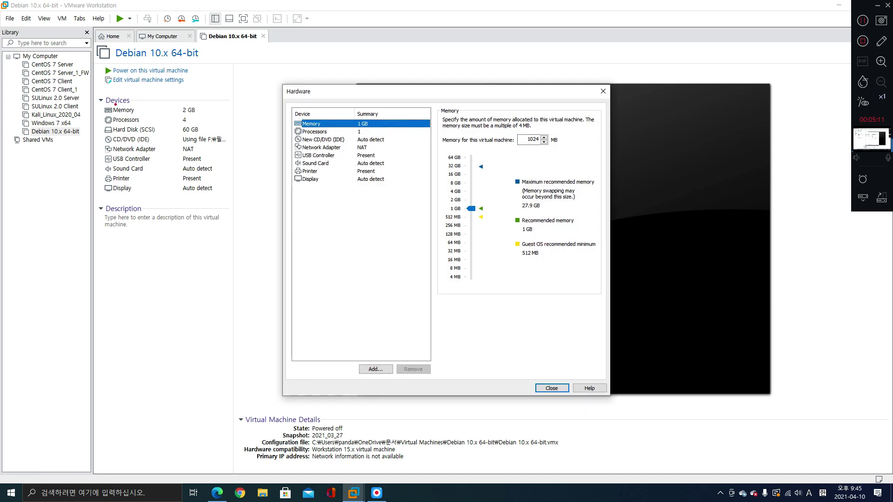
mouse_move(97, 96)
mouse_down()
mouse_move(189, 100)
mouse_move(225, 140)
mouse_move(228, 195)
mouse_up()
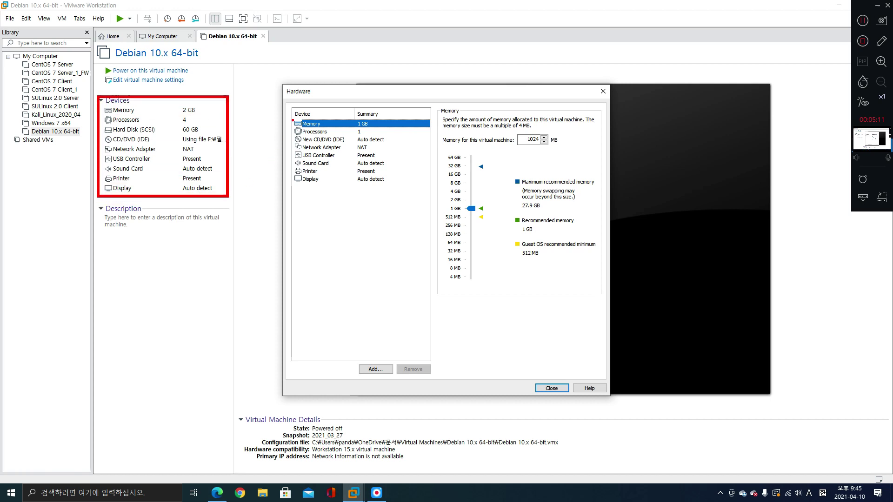
drag(292, 120, 388, 185)
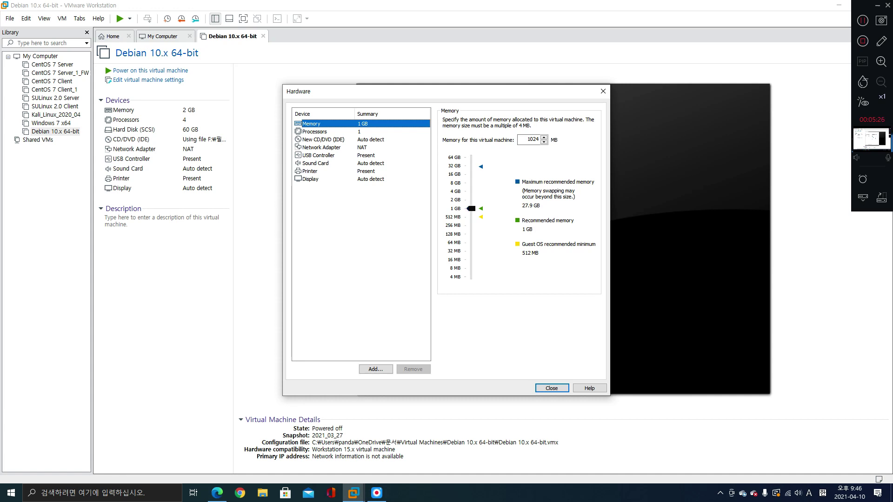
mouse_move(471, 209)
mouse_down()
mouse_move(470, 191)
mouse_move(471, 200)
mouse_up()
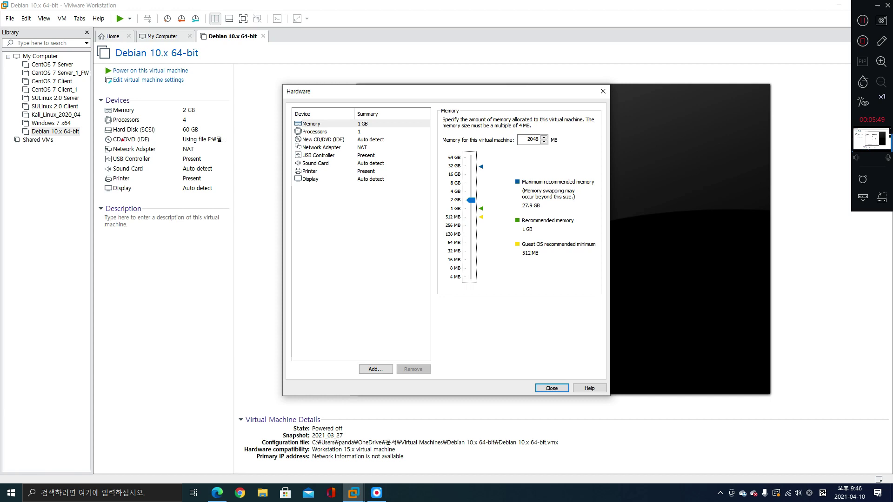
mouse_move(32, 68)
mouse_down()
mouse_move(71, 66)
mouse_move(72, 76)
mouse_up()
Set the processor count to 2, giving 2 total processor cores
click(315, 132)
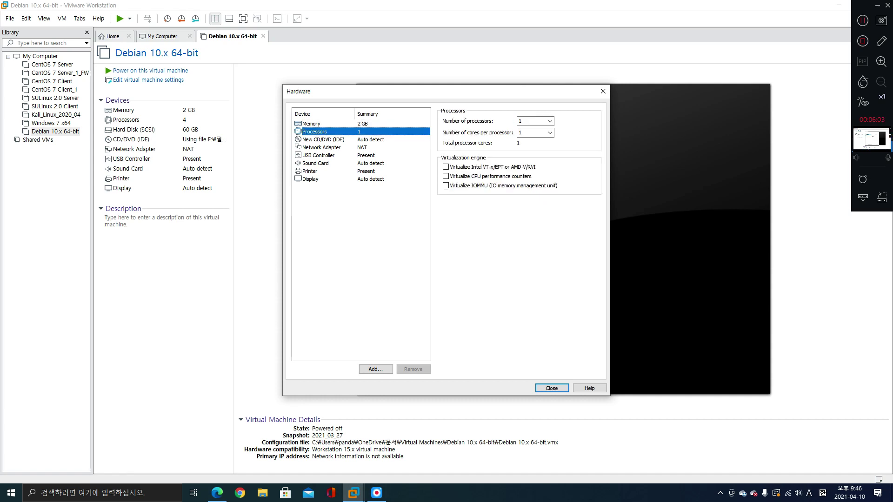
click(534, 121)
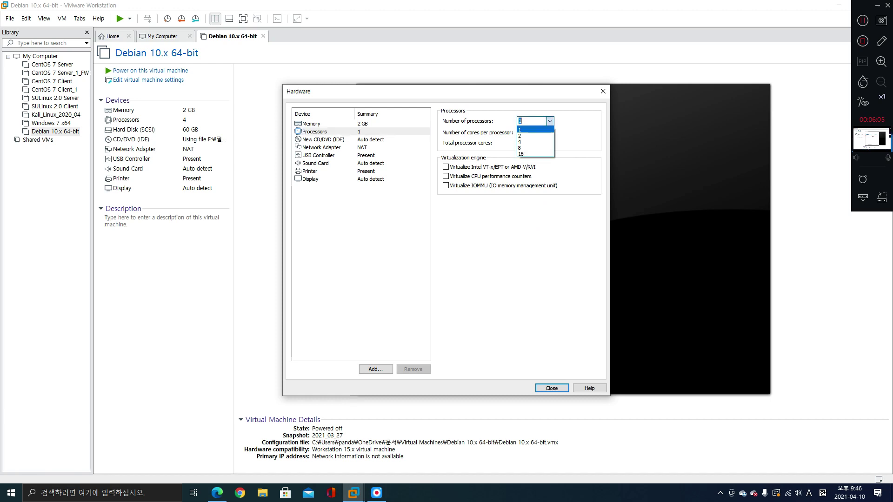
click(535, 135)
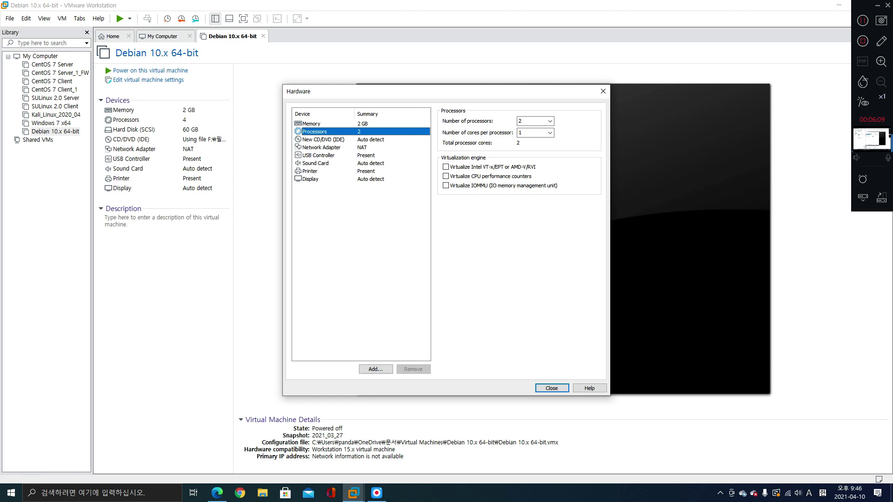
click(323, 139)
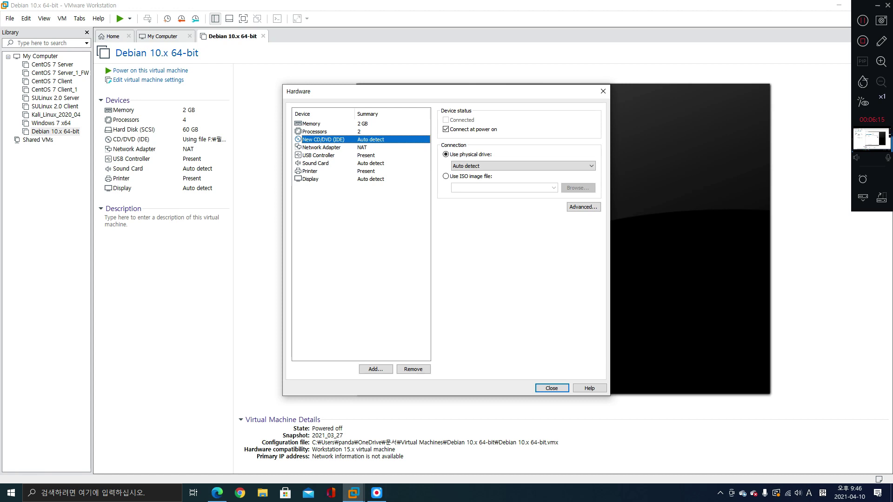
Load the CentOS-7-x86_64-DVD-1810 ISO image into the CD/DVD drive
click(445, 176)
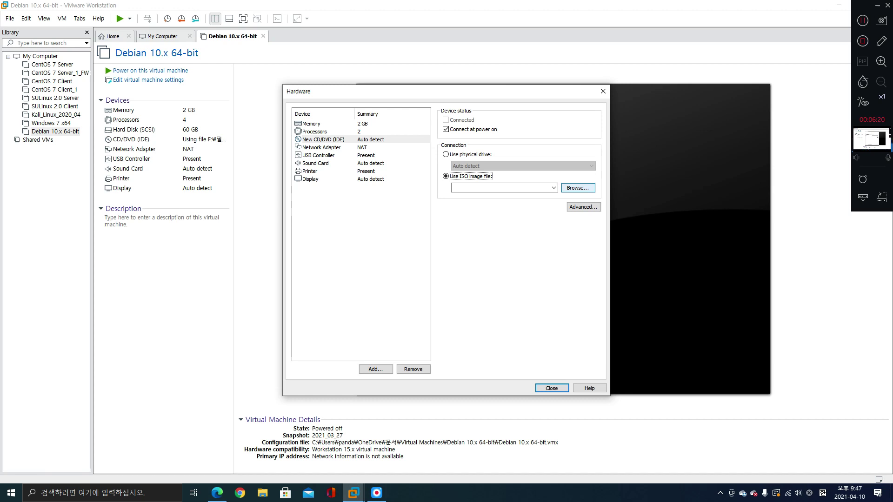
click(577, 188)
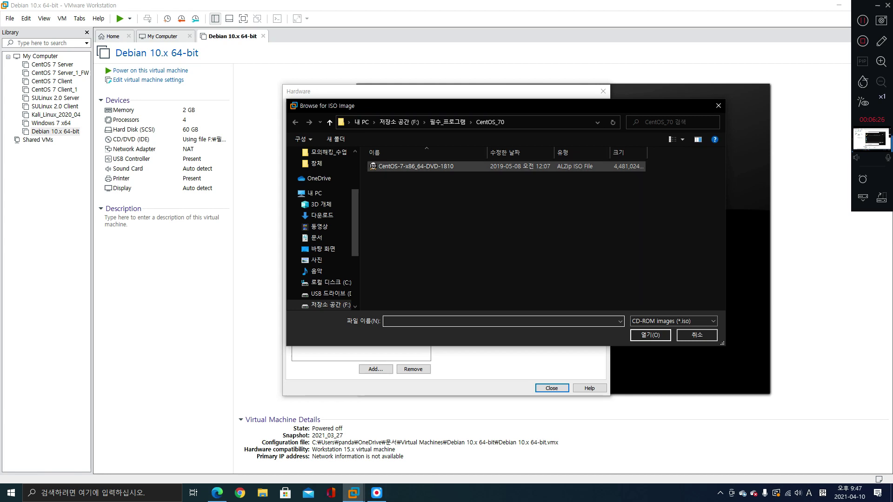
double_click(405, 166)
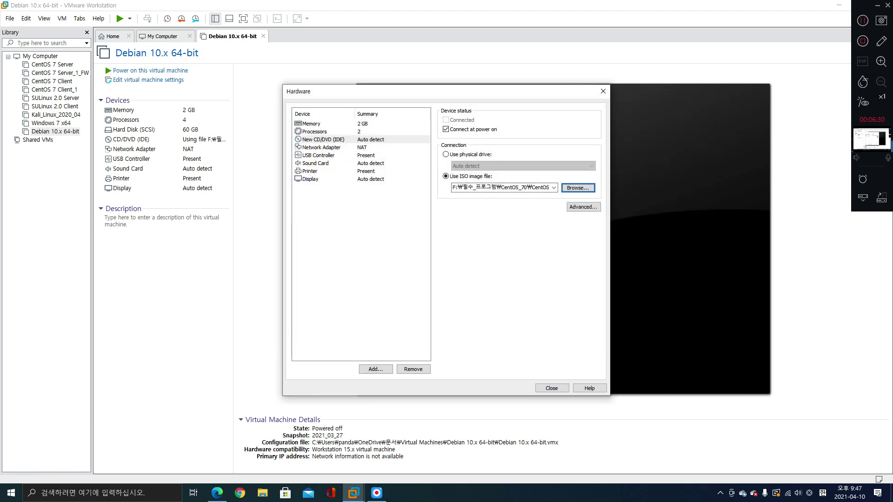
Review network, USB, sound, memory, processor and CD/DVD settings, then close the dialog
click(321, 148)
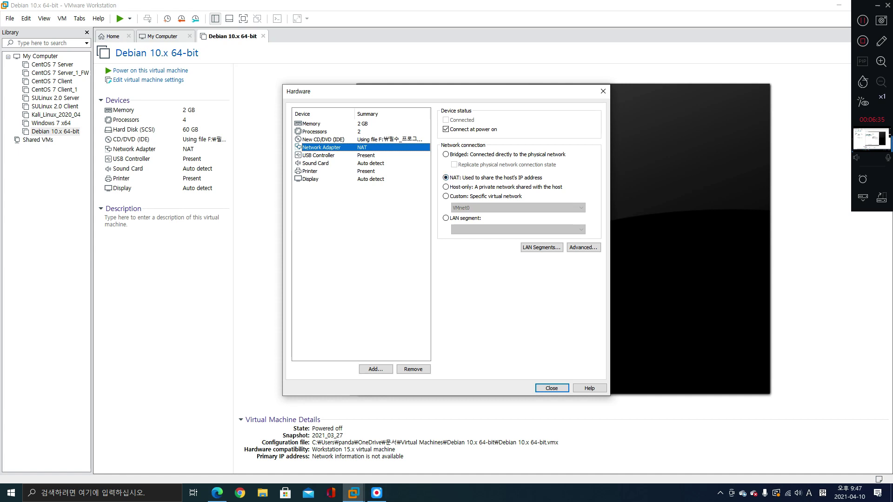
click(318, 155)
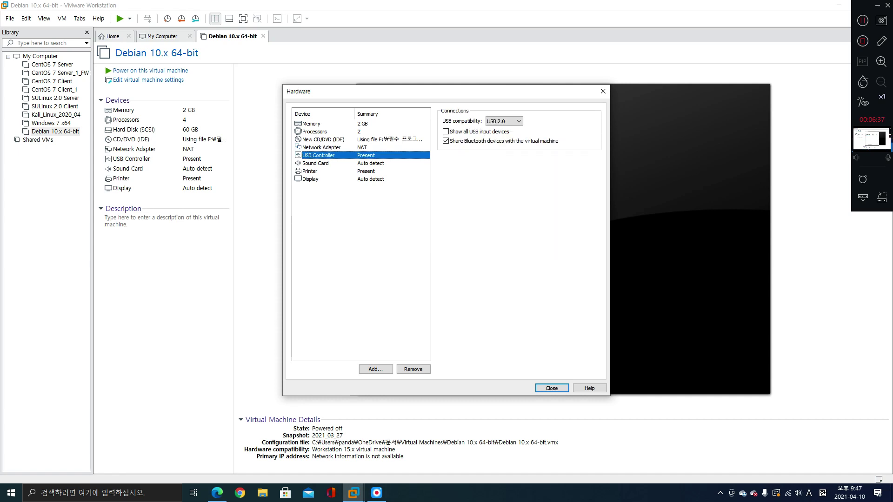
click(315, 163)
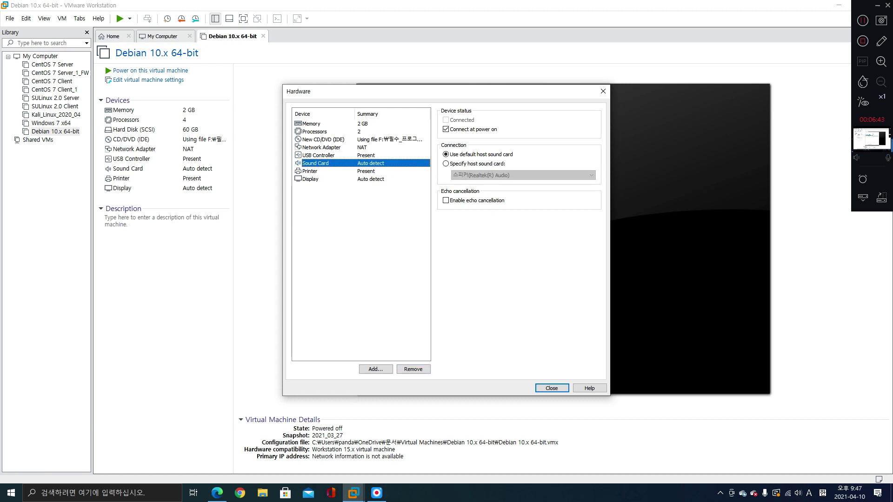
click(310, 124)
click(314, 132)
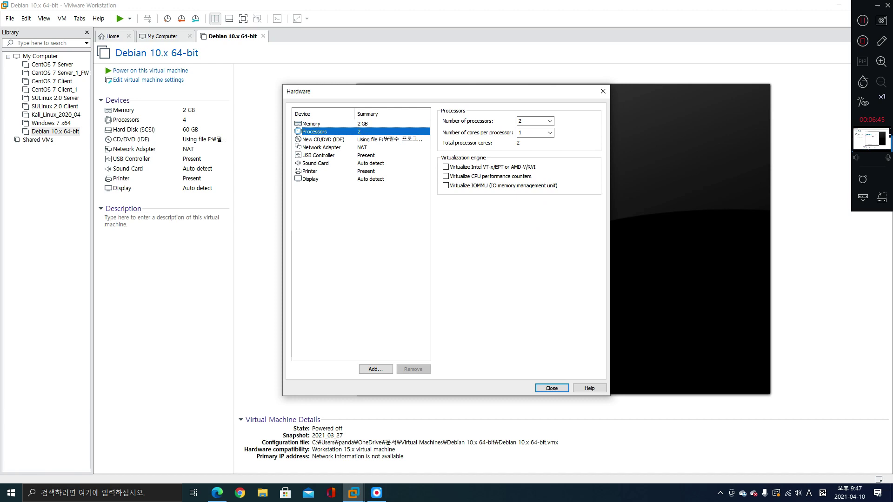
click(324, 140)
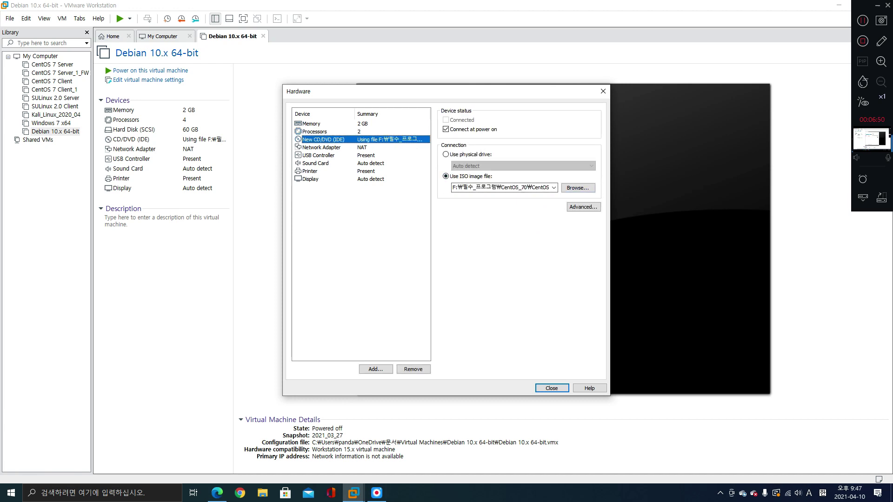
key(Return)
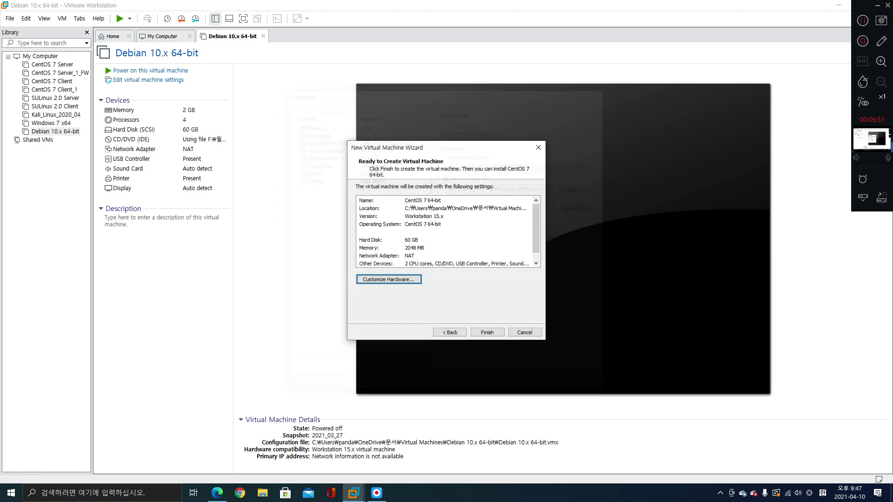
Finish the wizard, creating the CentOS 7 64-bit VM with 2 GB, 2 processors, 60 GB disk
click(486, 332)
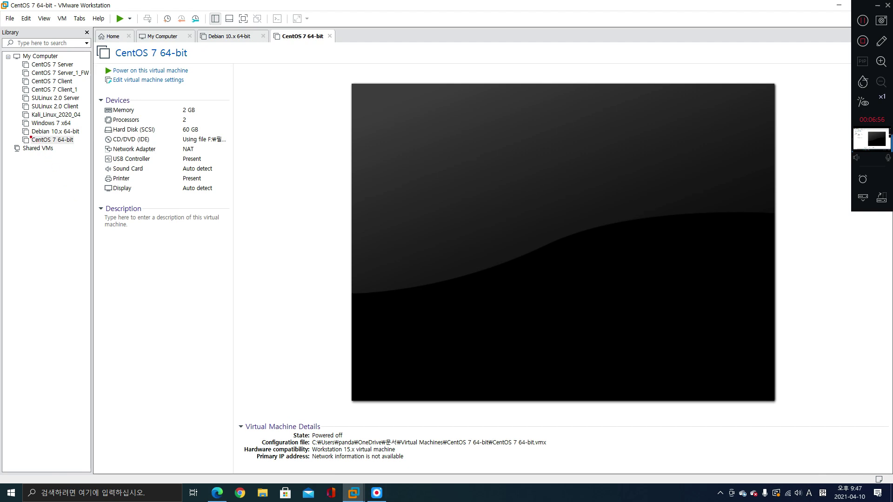
drag(21, 137, 82, 146)
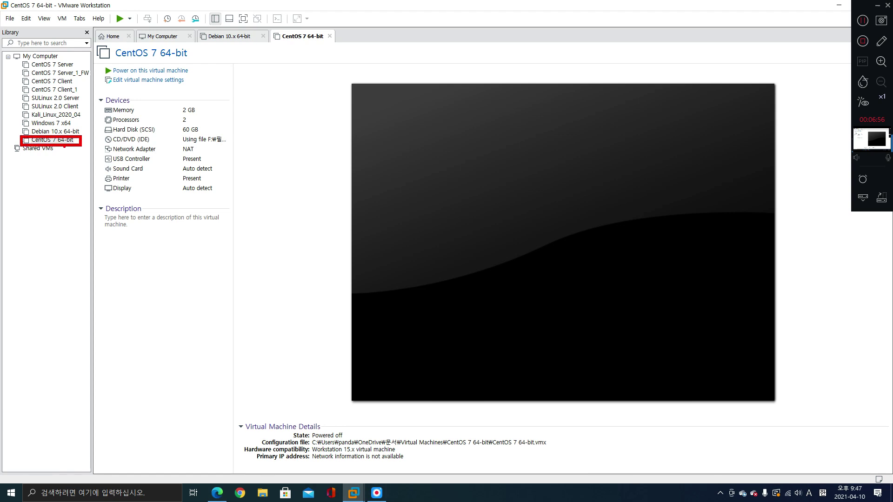
drag(48, 132, 61, 139)
mouse_move(98, 96)
mouse_down()
mouse_move(193, 134)
mouse_move(228, 197)
mouse_up()
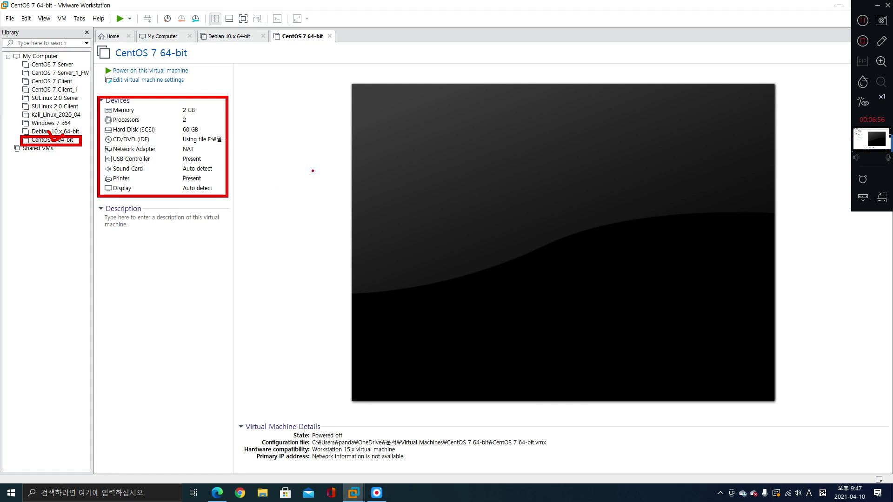
mouse_move(350, 81)
mouse_down()
mouse_move(502, 168)
mouse_move(554, 184)
mouse_move(767, 339)
mouse_move(779, 404)
mouse_up()
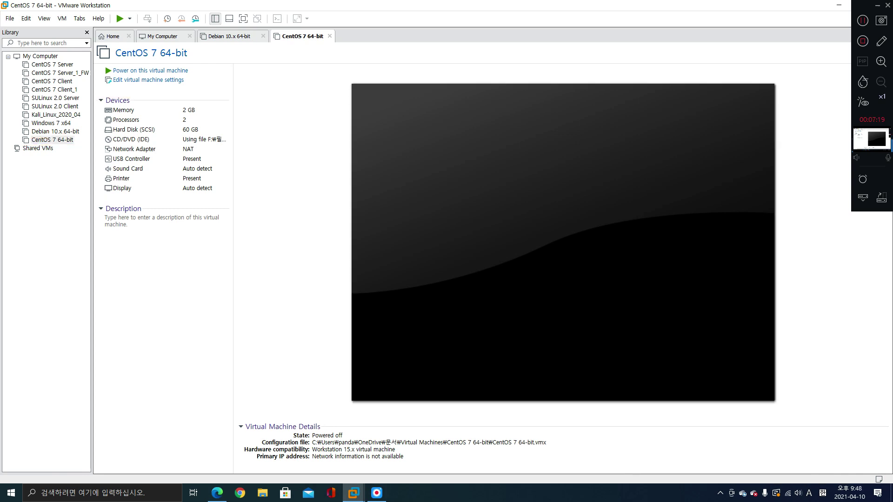
right_click(59, 140)
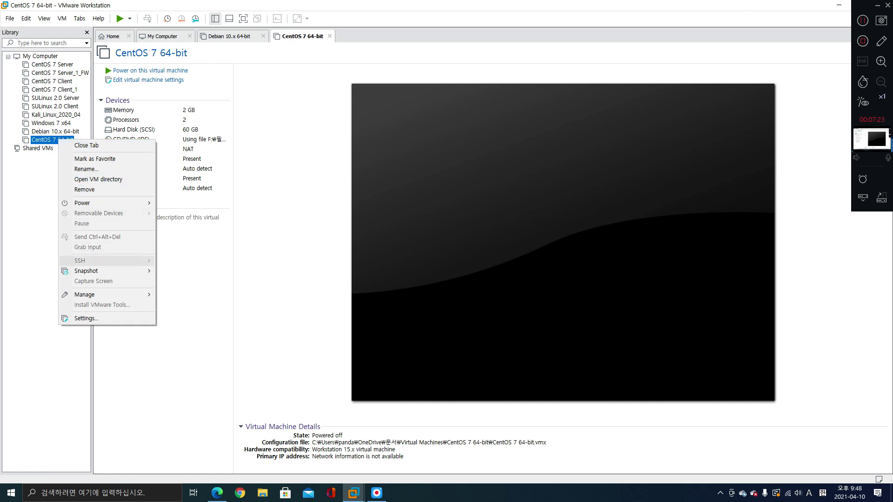
click(86, 169)
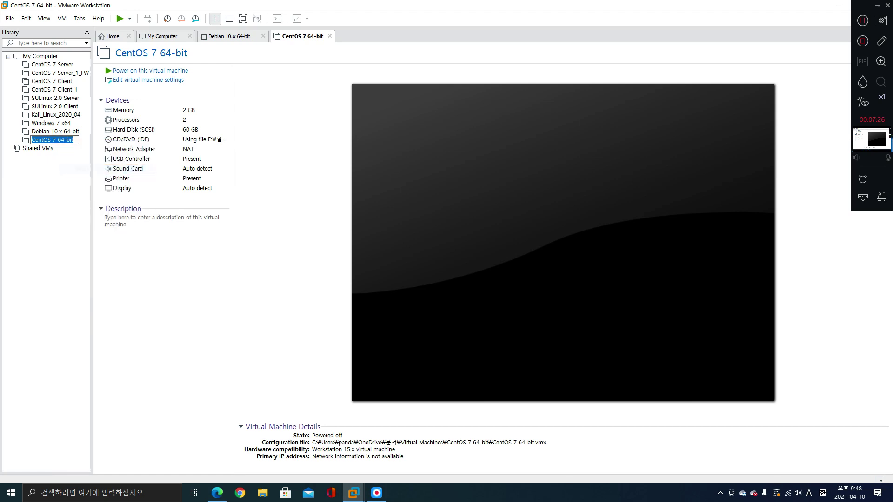
key(End)
key(Return)
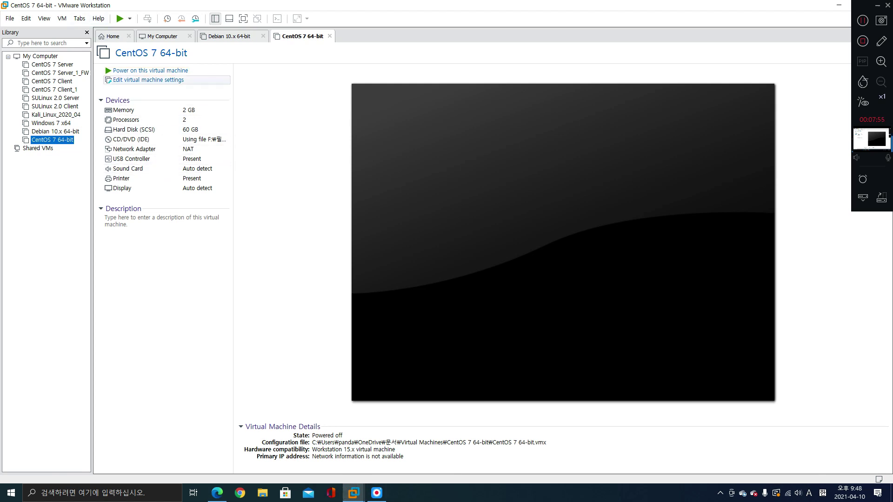
click(148, 79)
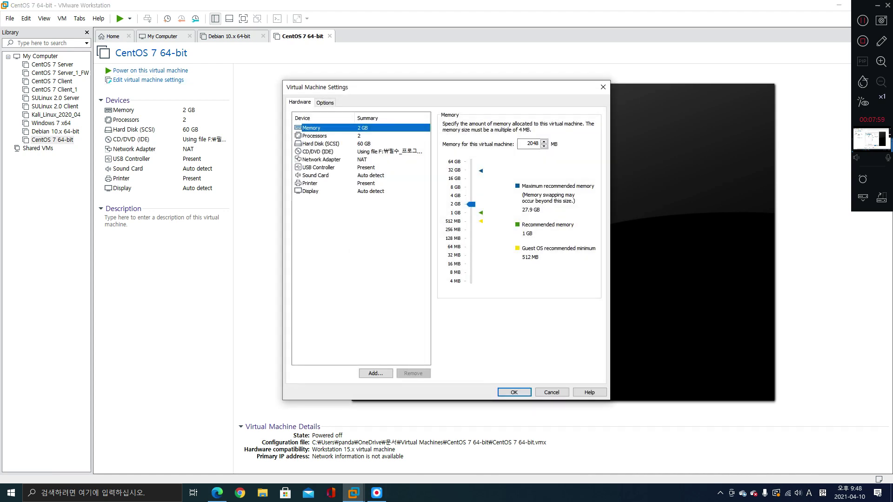
click(552, 392)
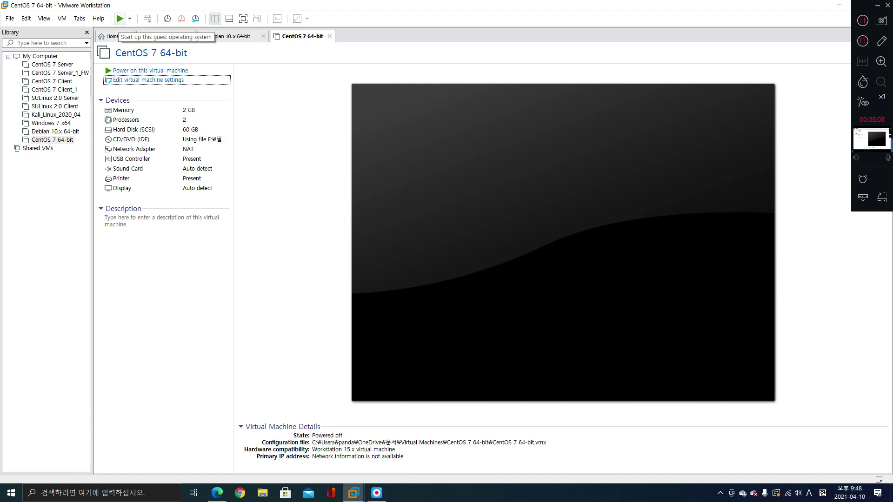
Power on the CentOS 7 VM and highlight Install CentOS 7 in the boot menu, stopping the countdown
click(120, 18)
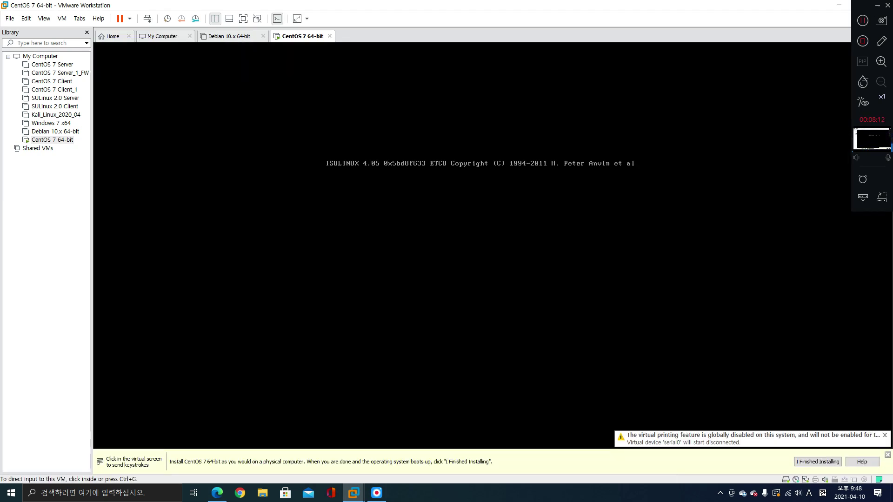
key(ctrl+g)
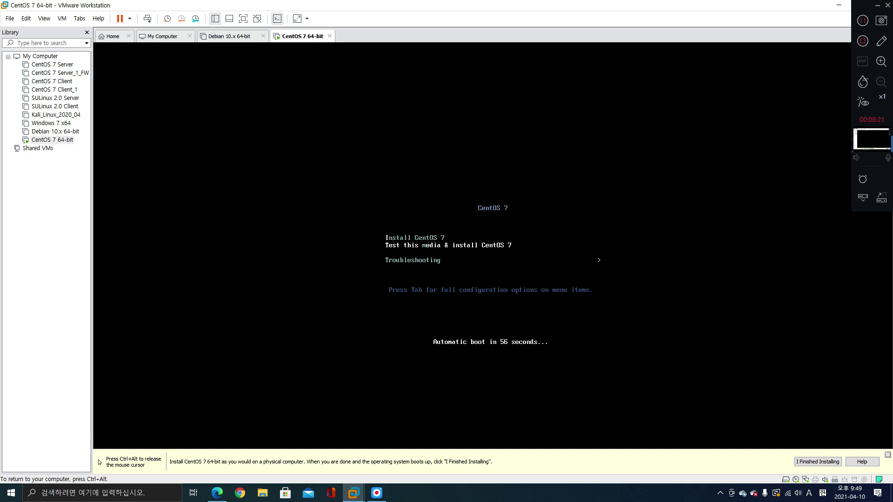
key(ctrl+alt)
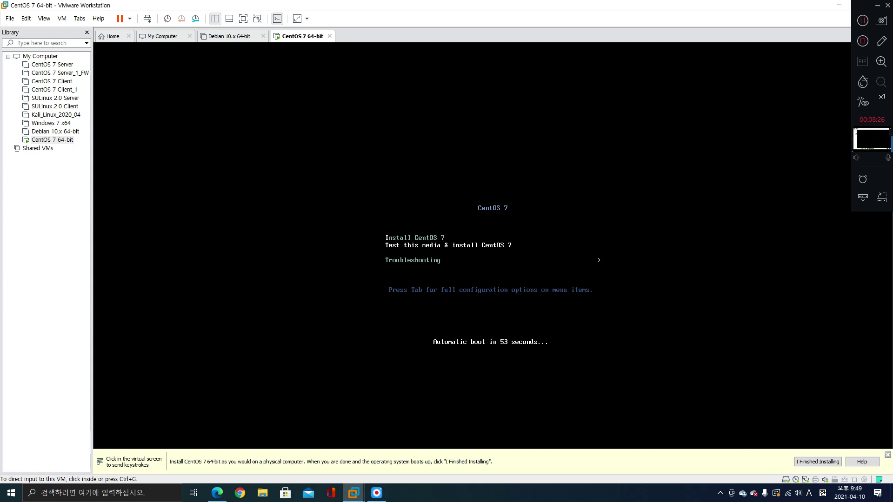
key(ctrl+g)
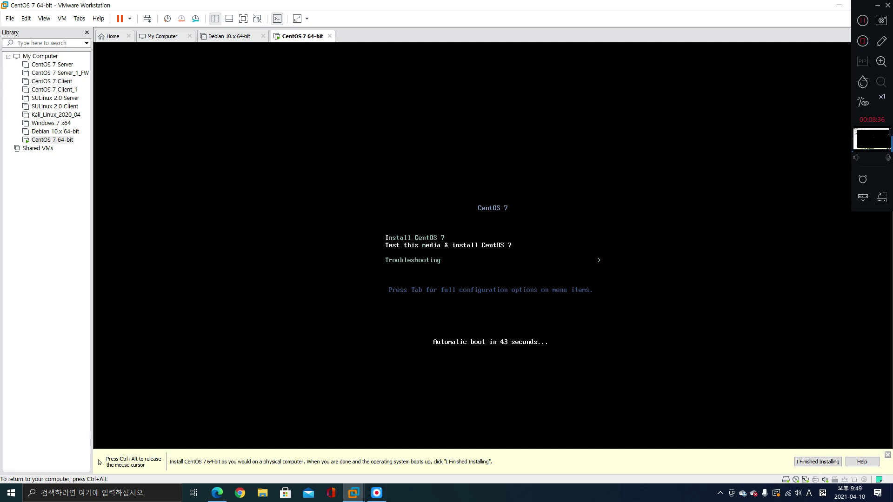
key(Up)
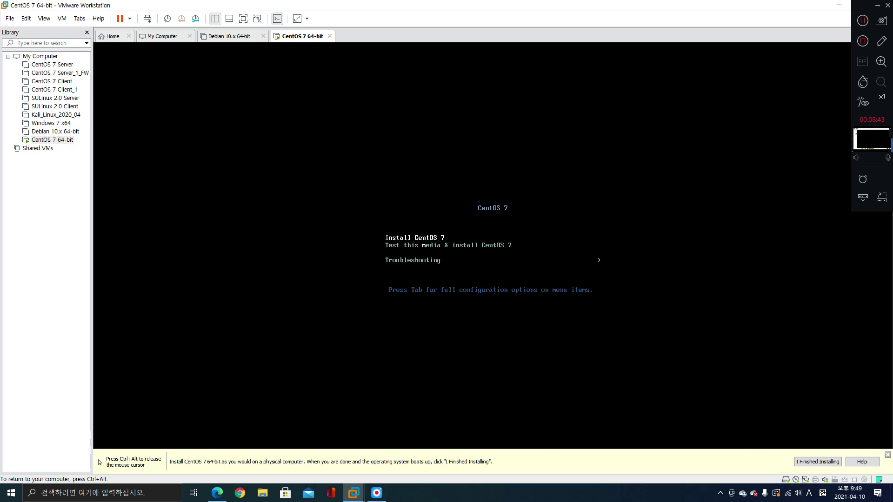
key(ctrl+alt)
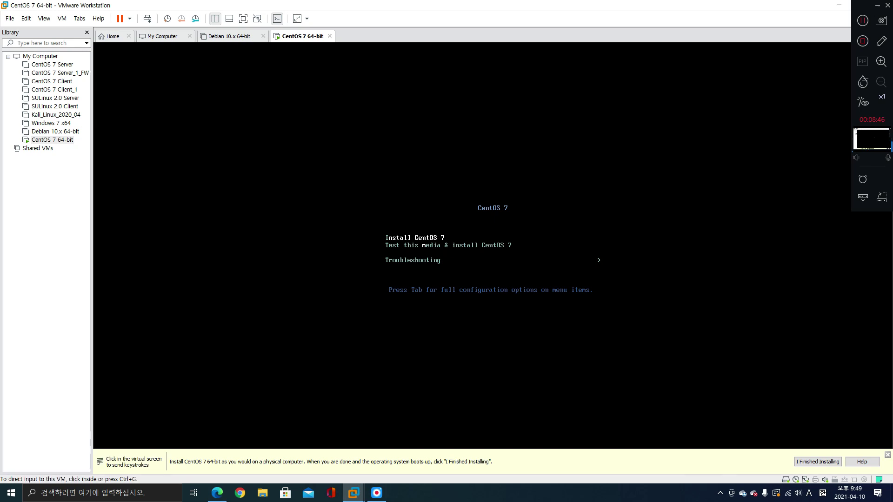
drag(383, 234, 448, 243)
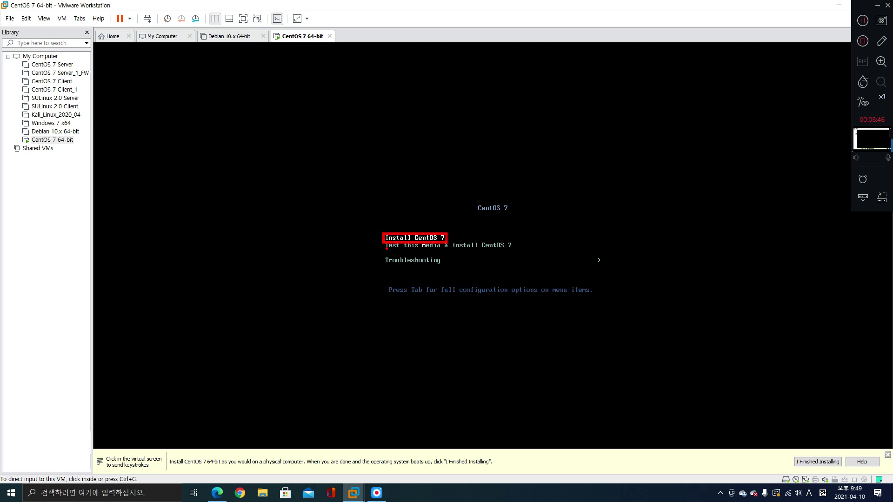
drag(387, 248, 422, 251)
key(ctrl+g)
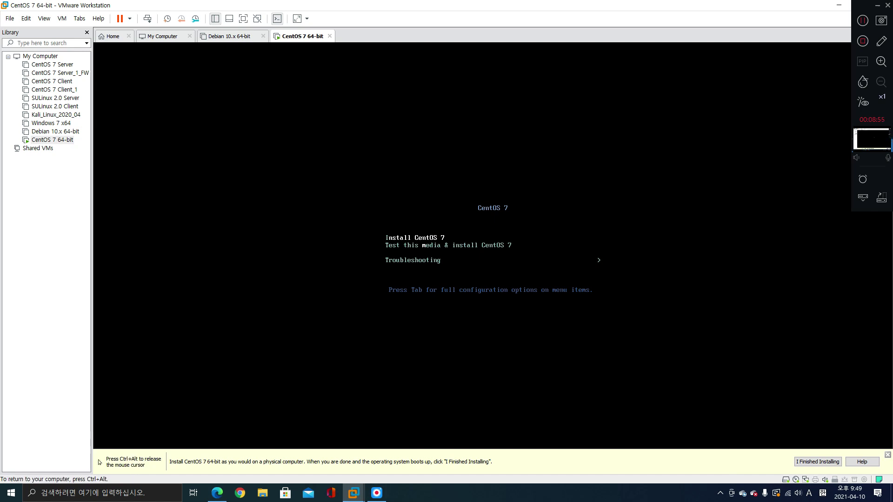
Boot the Install CentOS 7 entry and move the installer's language selection to Korean (한국어)
key(Return)
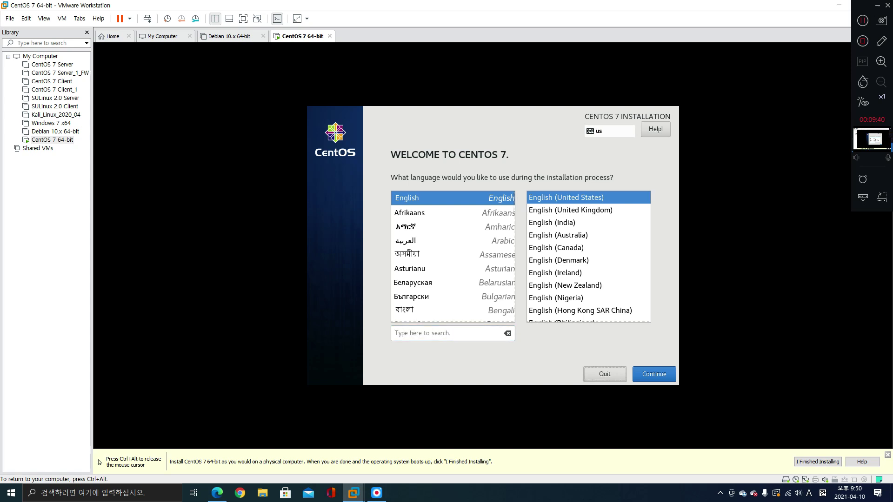
click(418, 227)
click(419, 241)
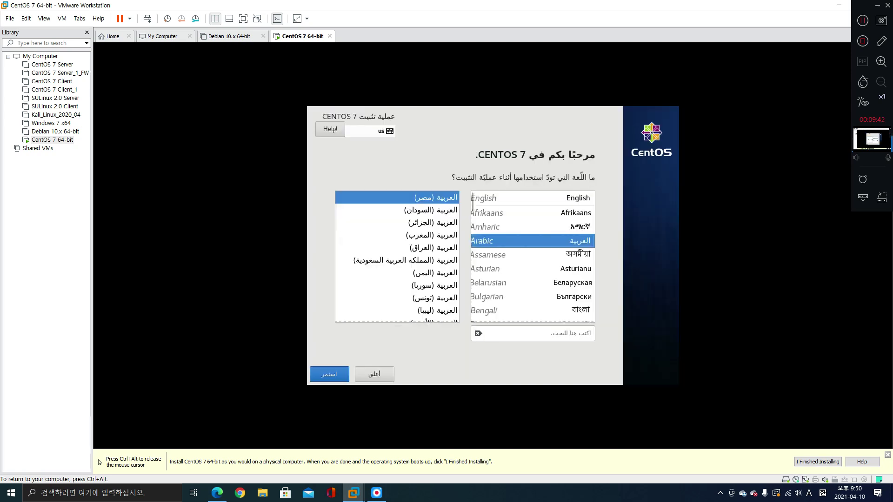
click(418, 268)
click(418, 296)
key(Down)
key(Down)
key(Down)
key(Down)
key(Down)
key(Down)
key(Down)
key(Down)
key(Down)
key(Down)
key(Down)
key(Down)
key(Down)
key(Down)
key(Down)
key(Down)
key(Down)
key(Down)
key(Down)
key(Down)
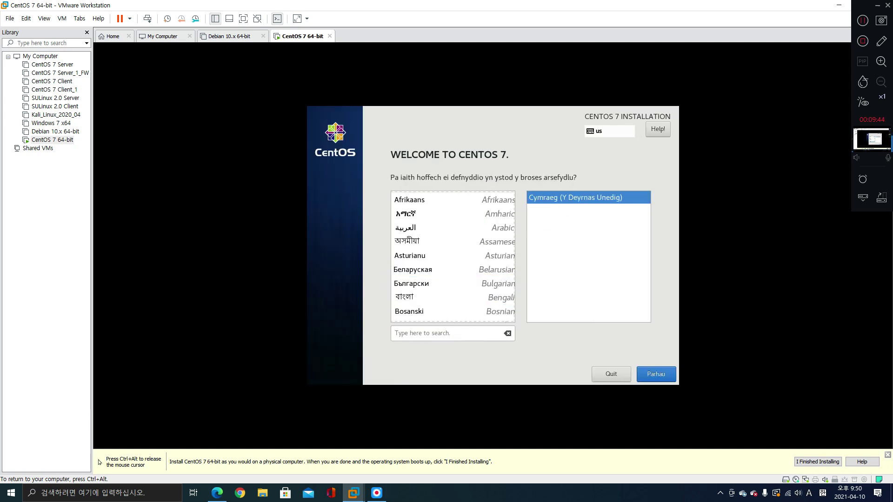
key(Down)
key(Down)
key(Down)
key(Down)
key(Down)
key(Down)
key(Down)
key(Down)
key(Down)
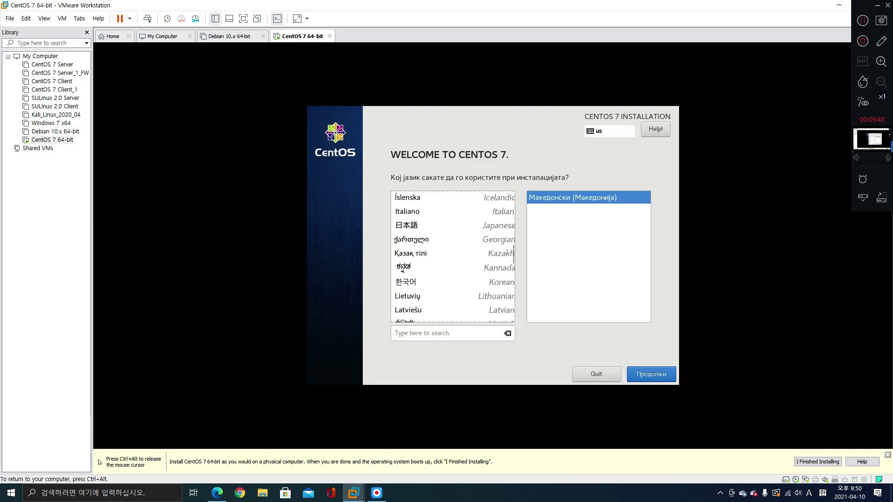
key(Up)
key(Up)
key(Up)
key(Up)
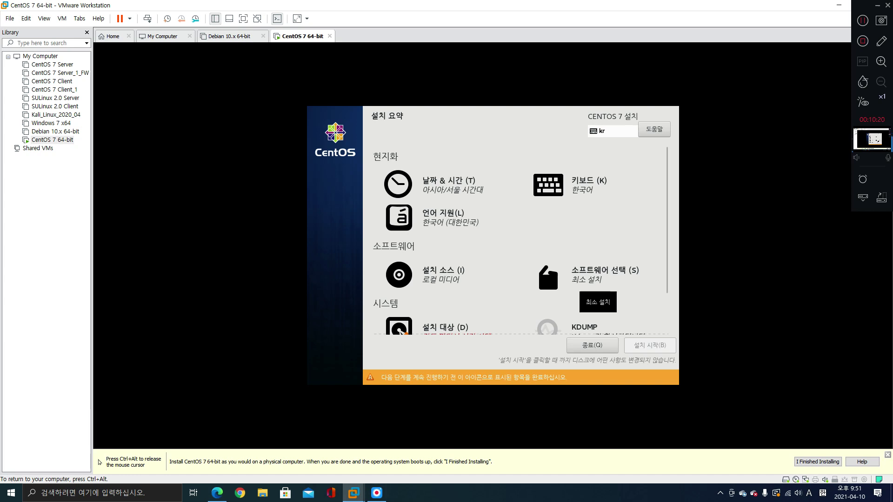
In Software Selection, choose GNOME Desktop as the base environment instead of KDE Plasma Workspaces
click(589, 279)
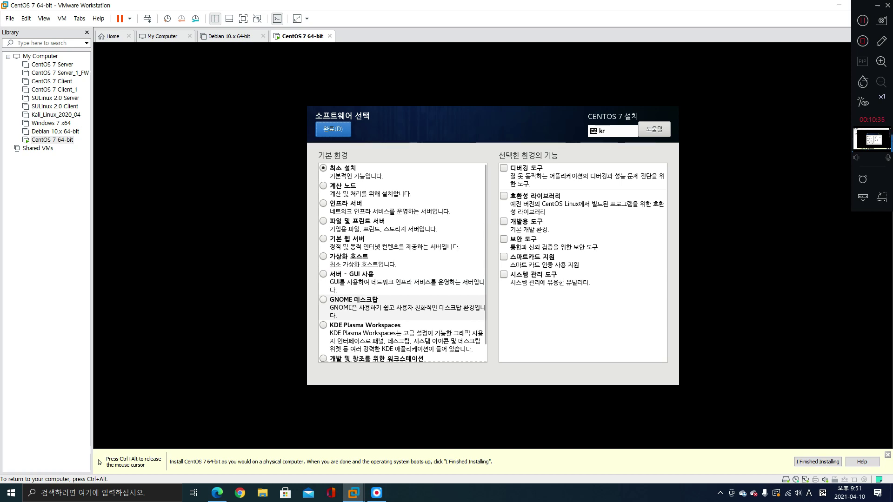
key(ctrl+alt)
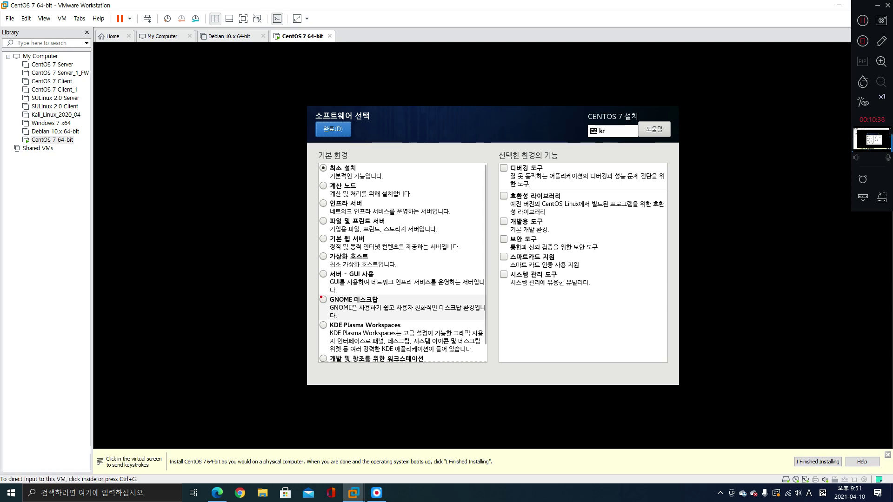
drag(319, 294, 380, 306)
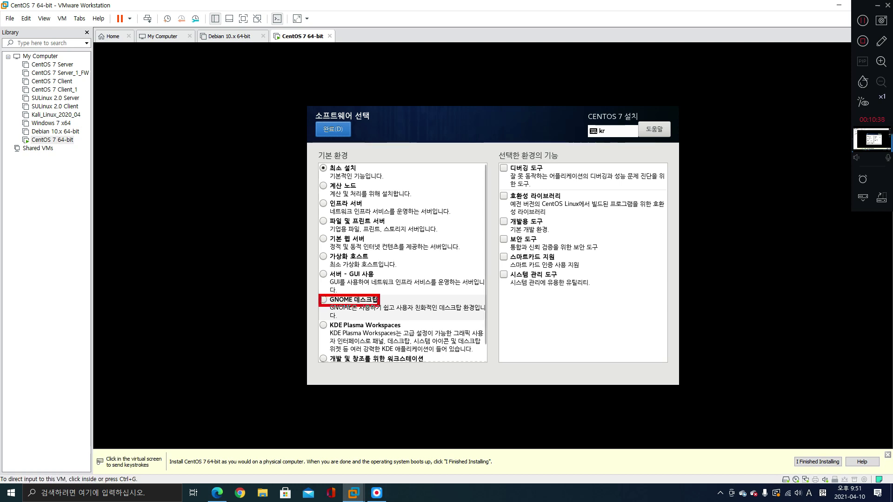
drag(320, 321, 403, 330)
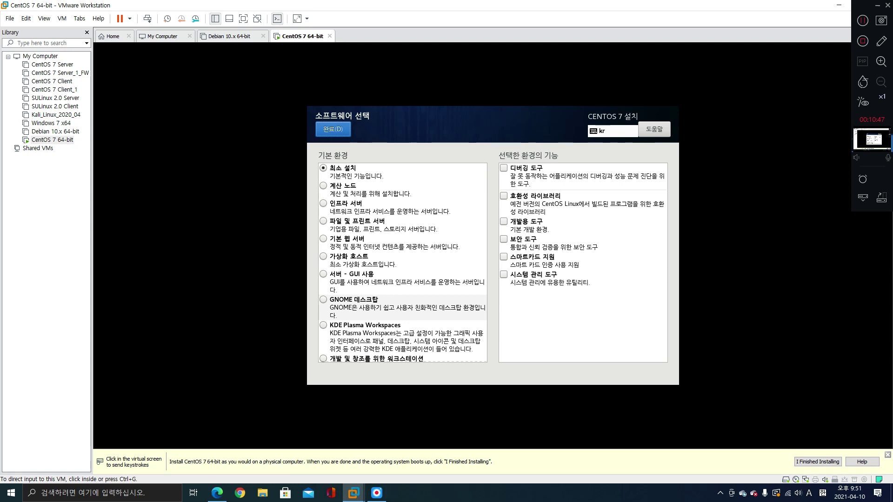
key(ctrl+g)
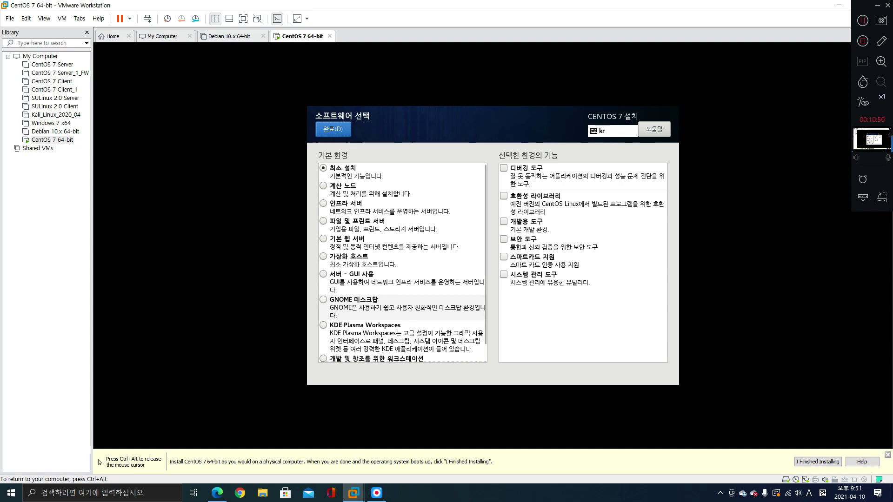
click(354, 303)
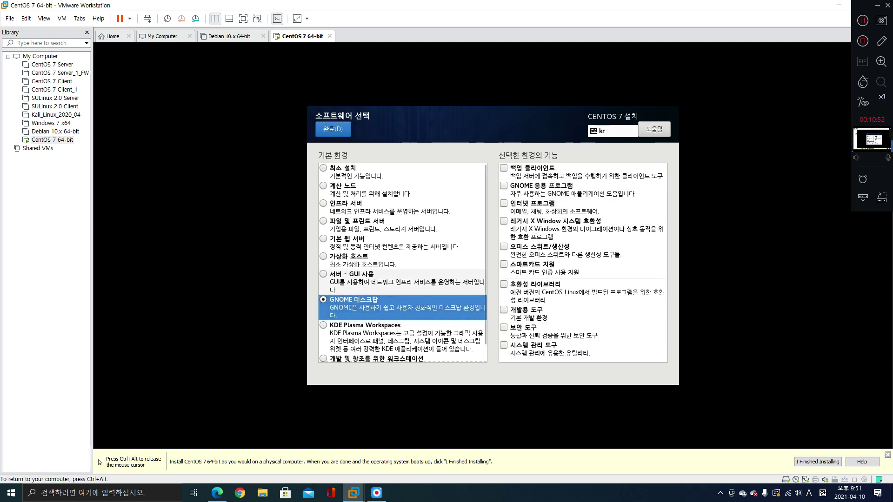
Tick the backup, GNOME apps, internet, legacy X, admin, security, development and compatibility add-ons
click(504, 168)
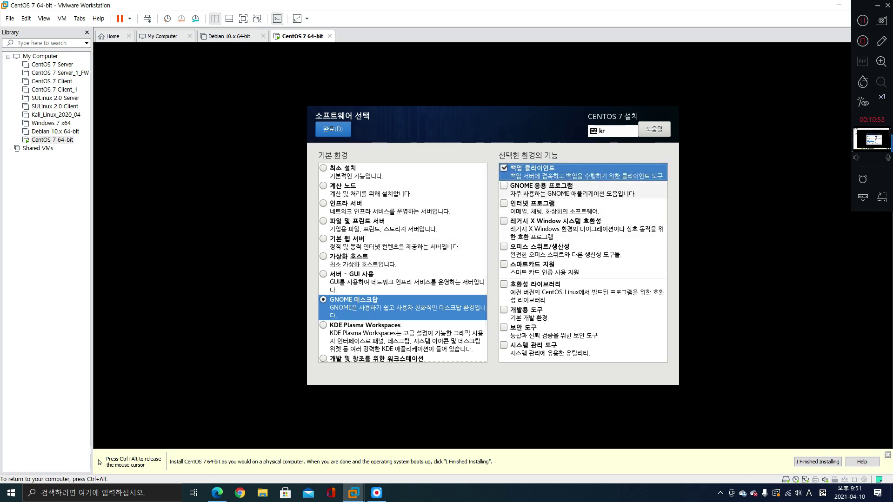
click(504, 186)
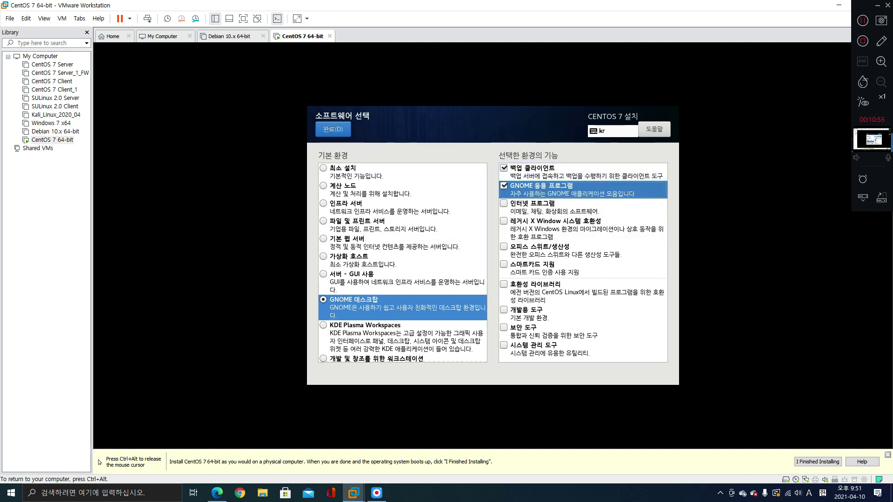
click(504, 203)
click(504, 221)
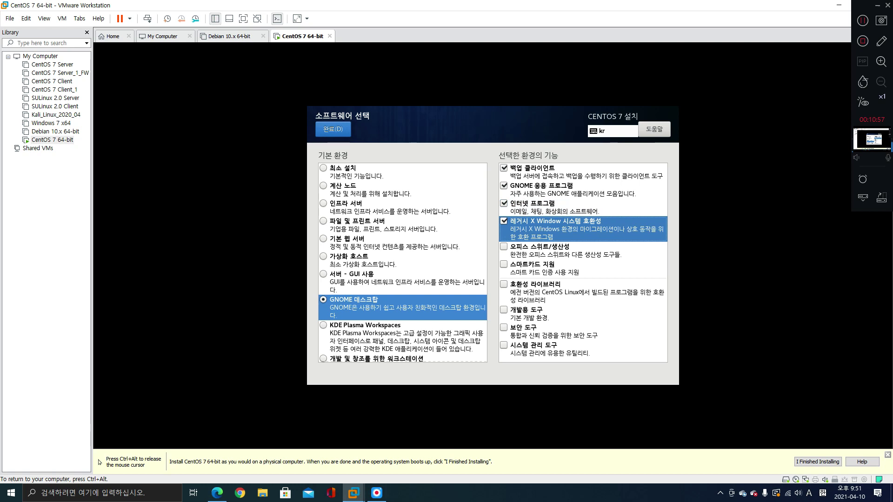
click(503, 345)
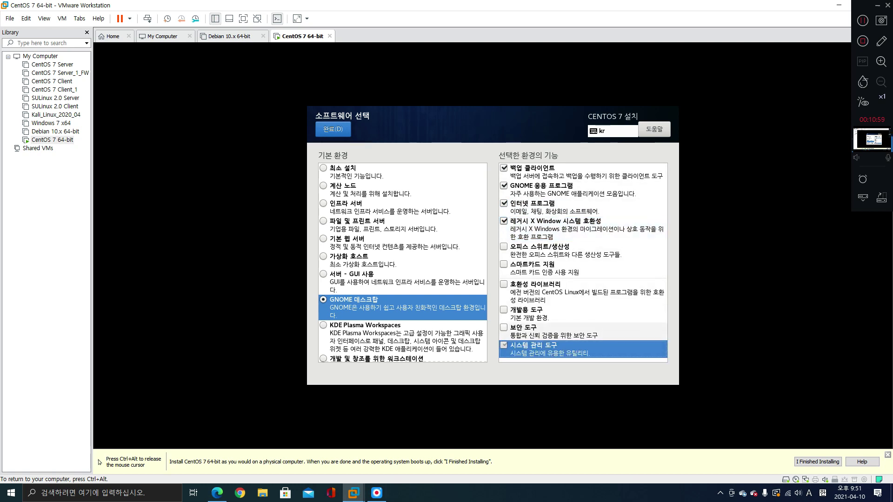
click(504, 327)
click(503, 310)
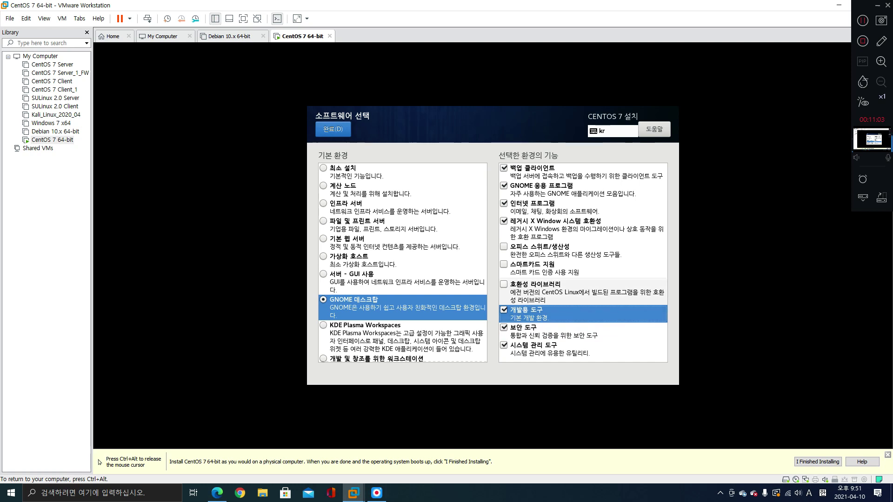
click(503, 284)
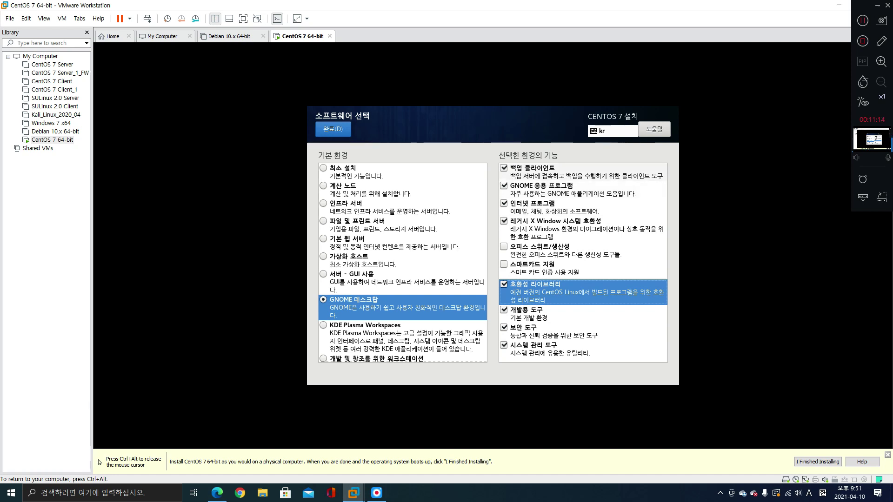
Mark the eight checked add-ons and office suite on screen, then confirm the software selection
key(ctrl+alt)
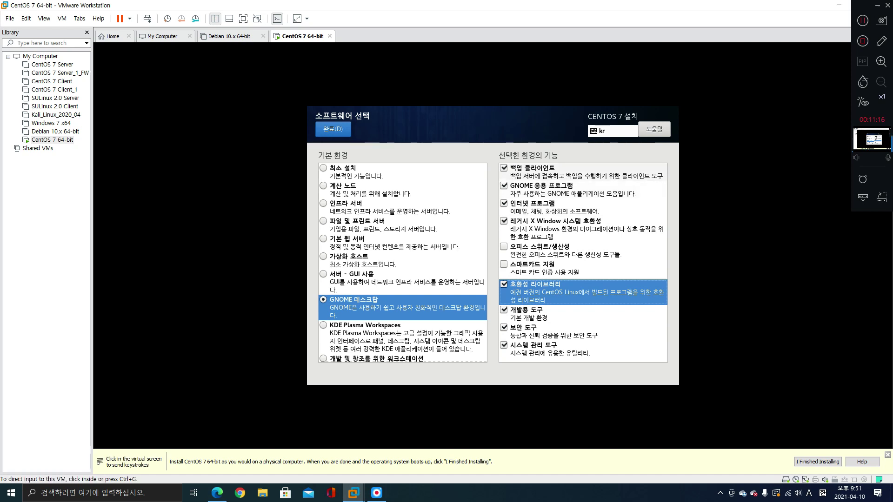
mouse_move(497, 163)
mouse_down()
mouse_move(508, 170)
mouse_move(512, 228)
mouse_up()
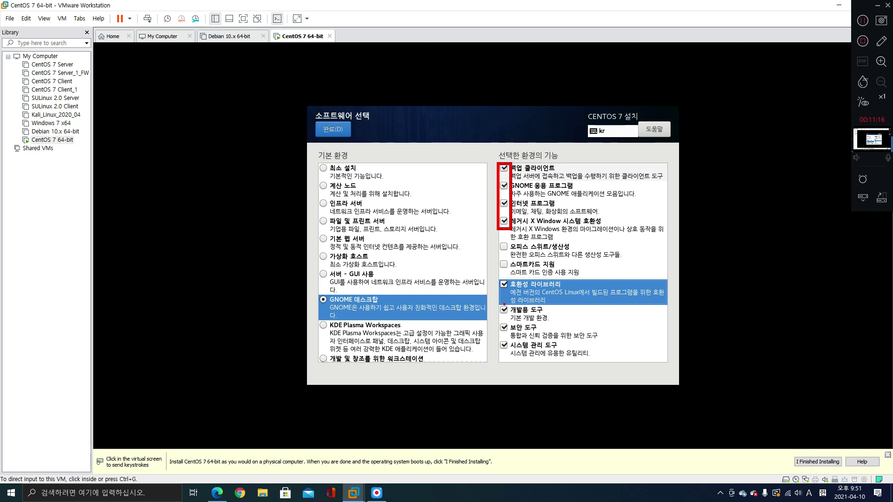
drag(497, 279, 511, 354)
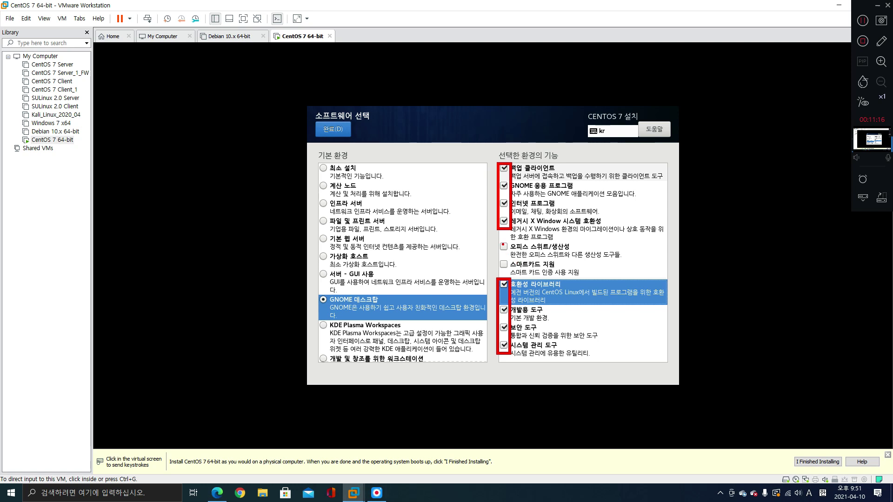
drag(503, 245, 508, 262)
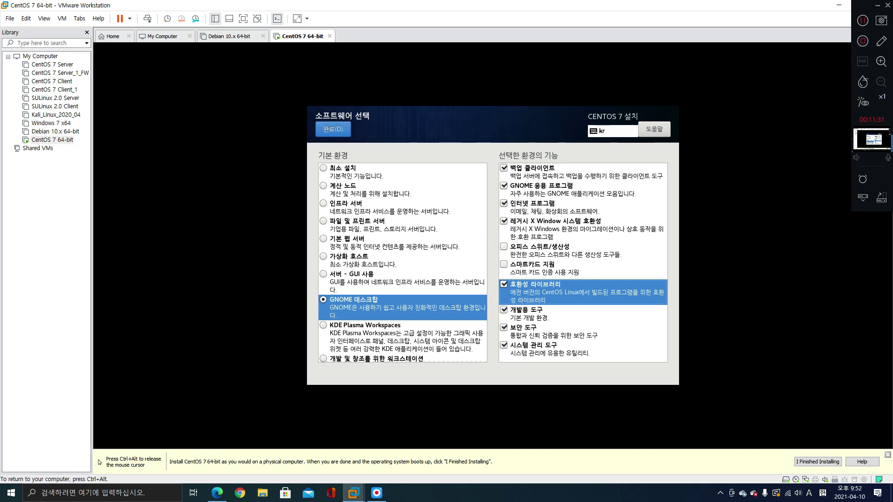
click(333, 129)
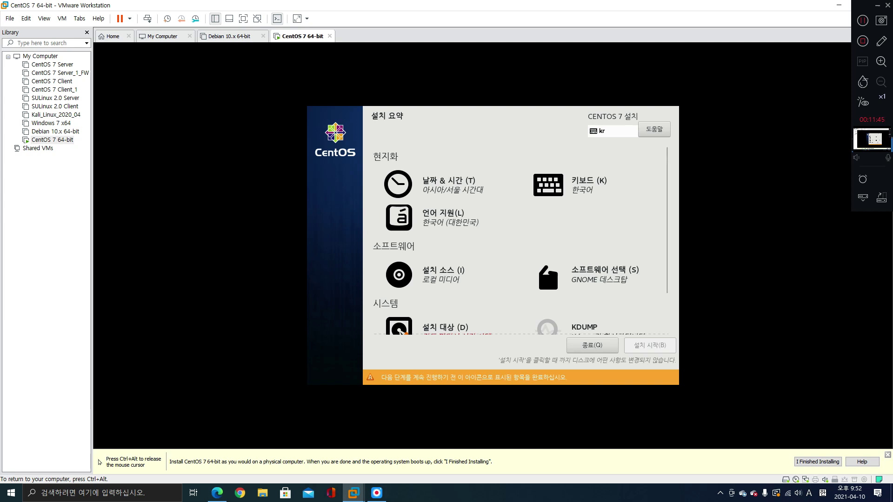
Keep the 60 GiB VMware disk as install destination with automatic partitioning and return to summary
scroll(520, 240, down, 2)
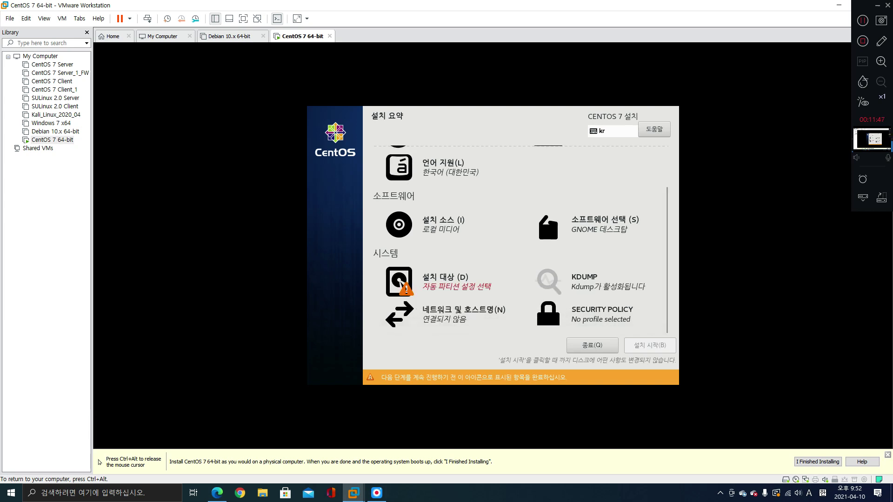
click(400, 282)
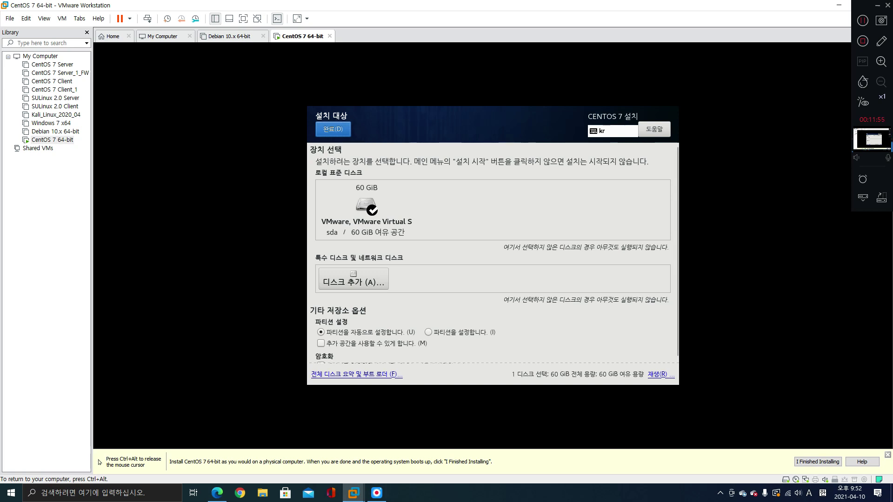
key(ctrl+alt)
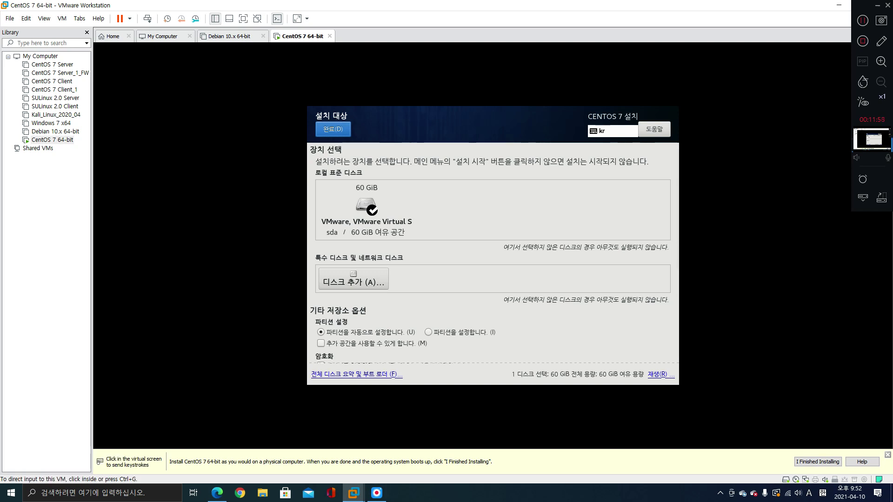
drag(353, 184, 381, 217)
mouse_move(326, 228)
mouse_down()
mouse_move(370, 240)
mouse_move(408, 238)
mouse_up()
click(345, 130)
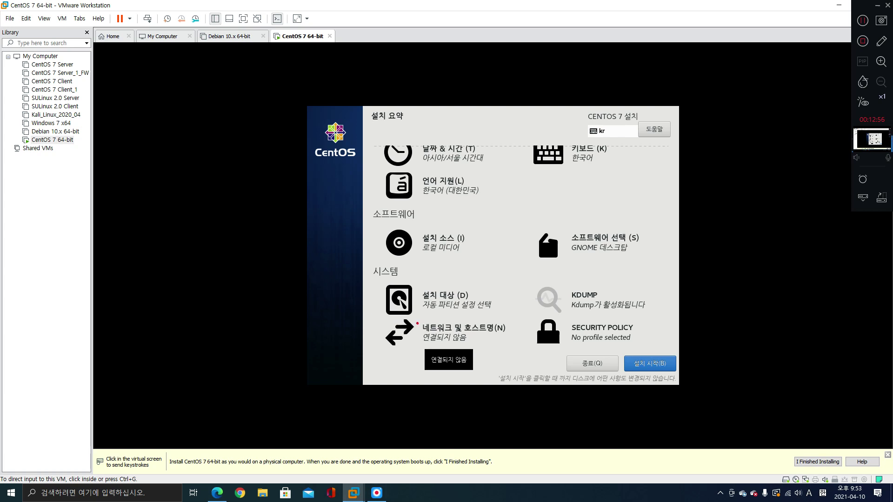
Switch on the ens33 Ethernet connection, obtaining 192.168.241.141, and return to the summary
mouse_move(419, 322)
mouse_down()
mouse_move(476, 344)
mouse_move(508, 343)
mouse_up()
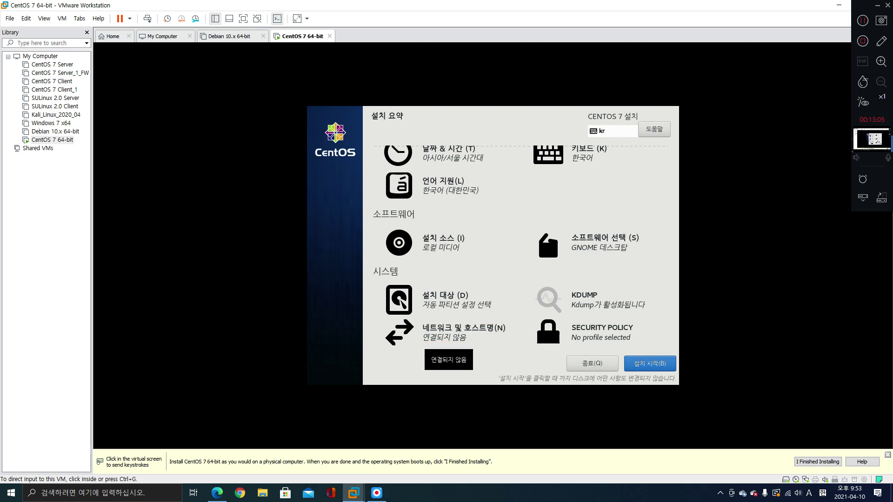
click(447, 337)
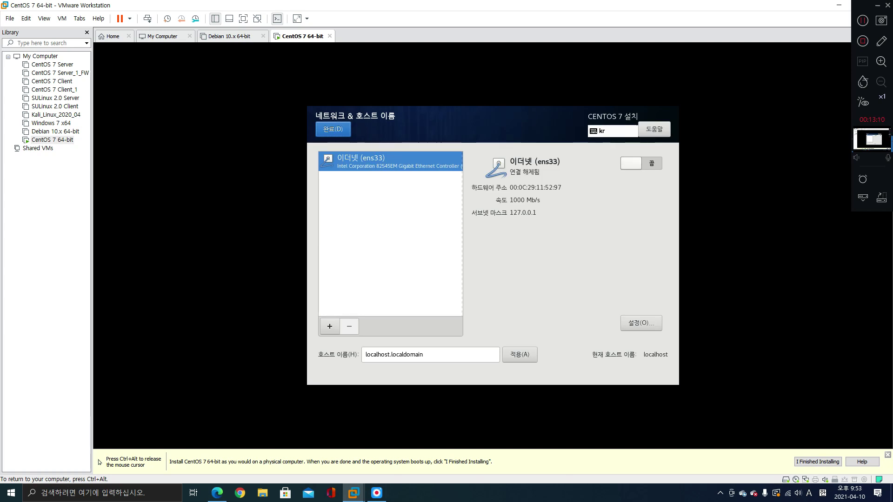
click(641, 163)
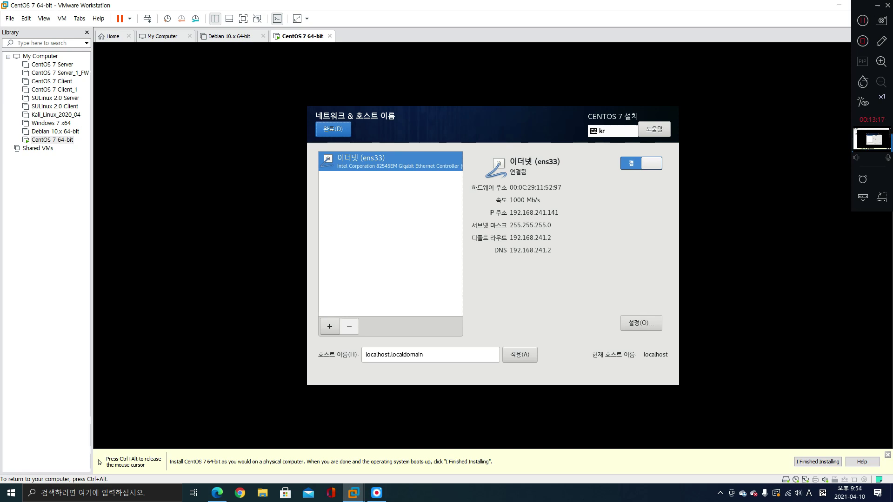
key(ctrl+alt)
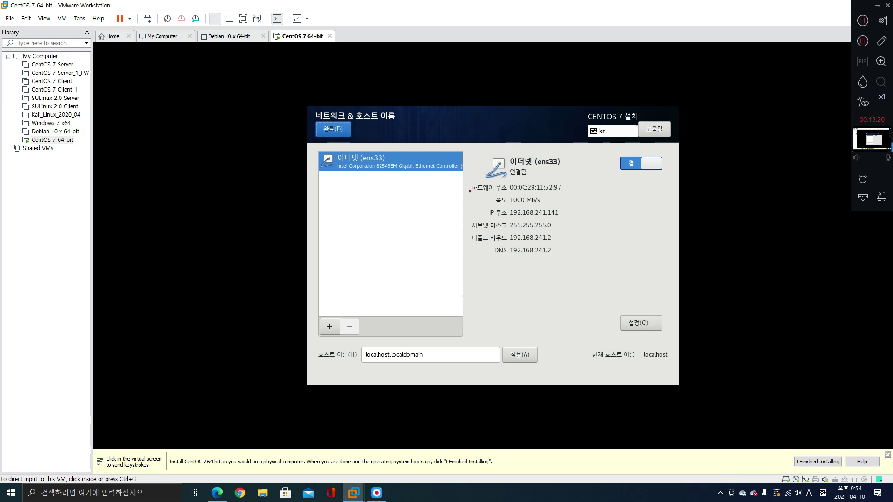
drag(467, 207, 560, 256)
click(332, 129)
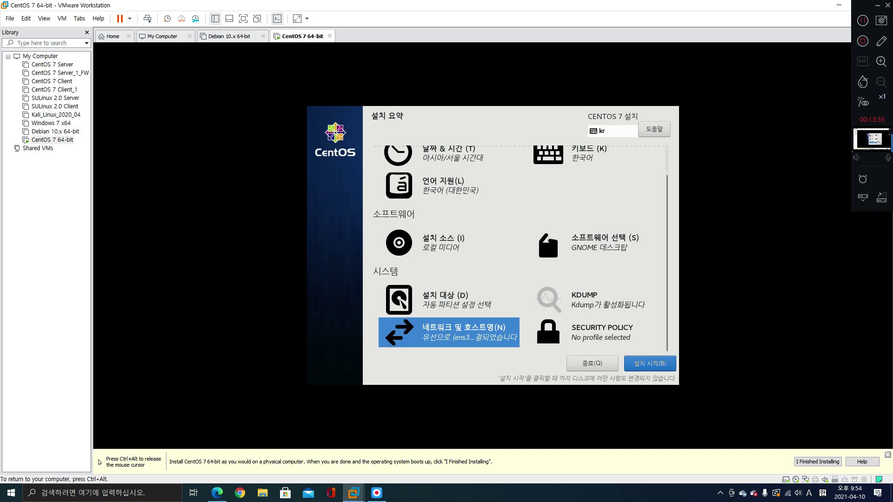
scroll(520, 245, up, 1)
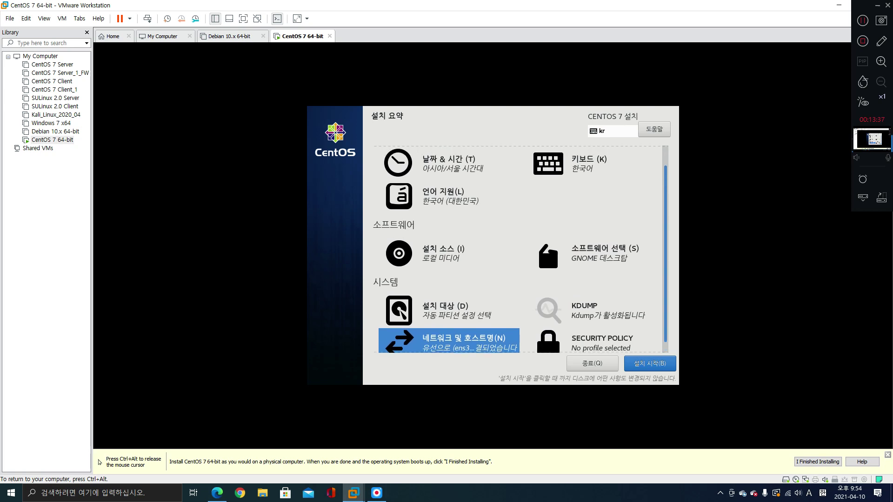
key(ctrl+alt)
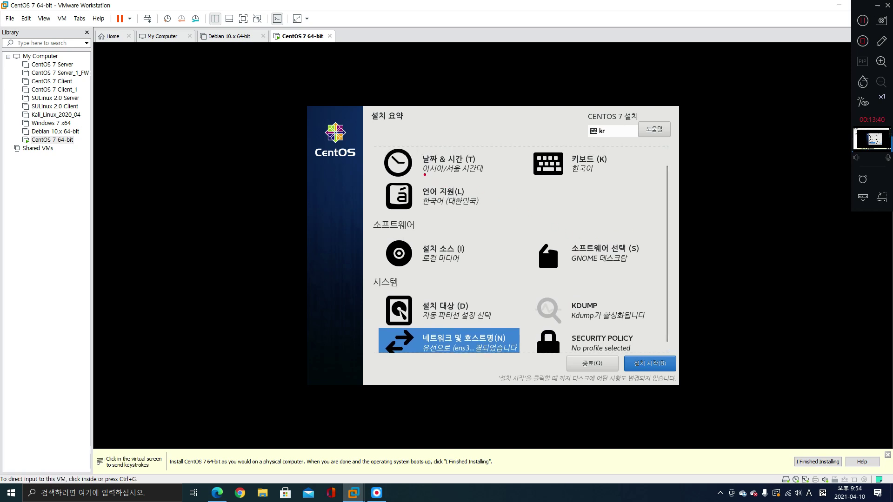
drag(425, 174, 482, 173)
drag(573, 175, 599, 175)
drag(423, 206, 480, 208)
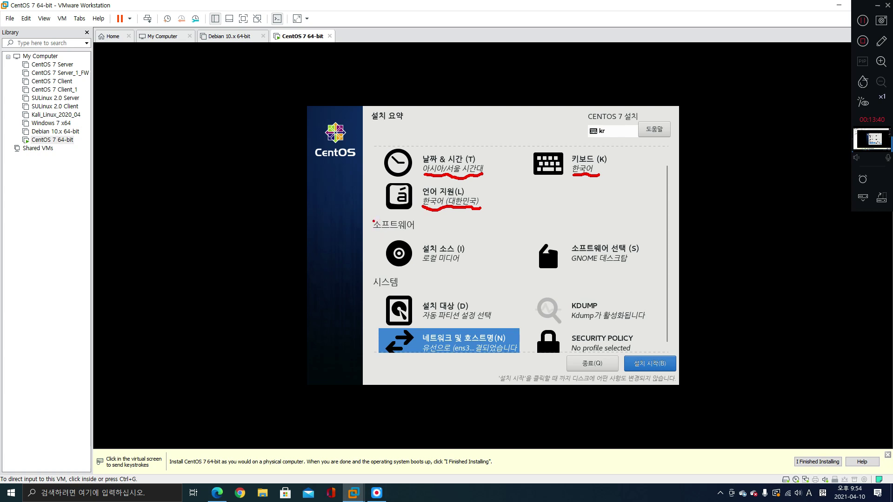
mouse_move(373, 222)
mouse_down()
mouse_move(515, 268)
mouse_move(644, 277)
mouse_up()
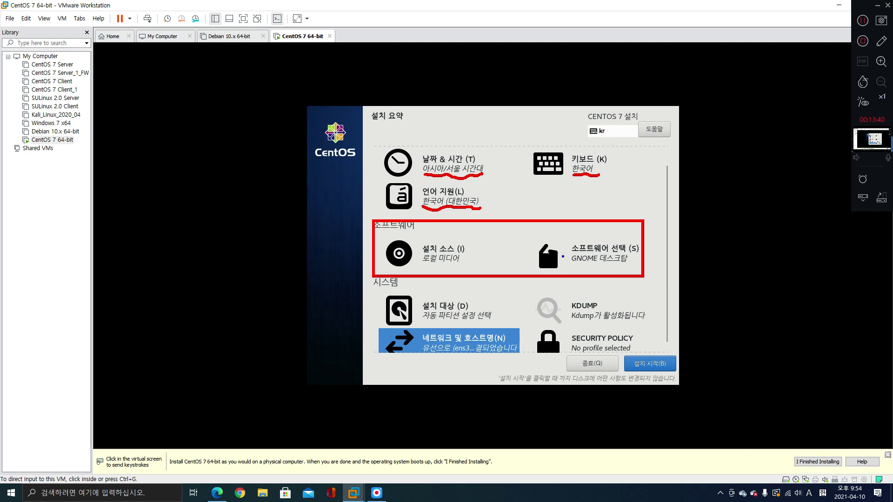
mouse_move(539, 239)
mouse_down()
mouse_move(573, 268)
mouse_move(638, 273)
mouse_up()
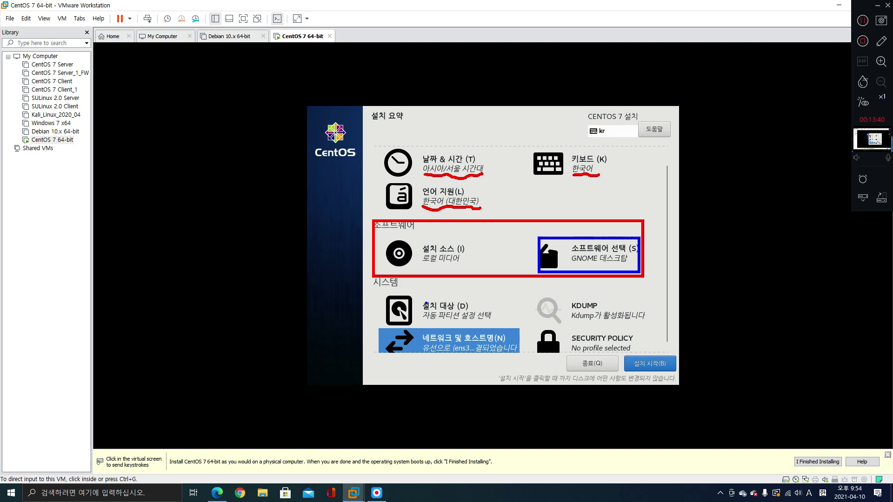
mouse_move(420, 302)
mouse_down()
mouse_move(452, 319)
mouse_move(494, 322)
mouse_up()
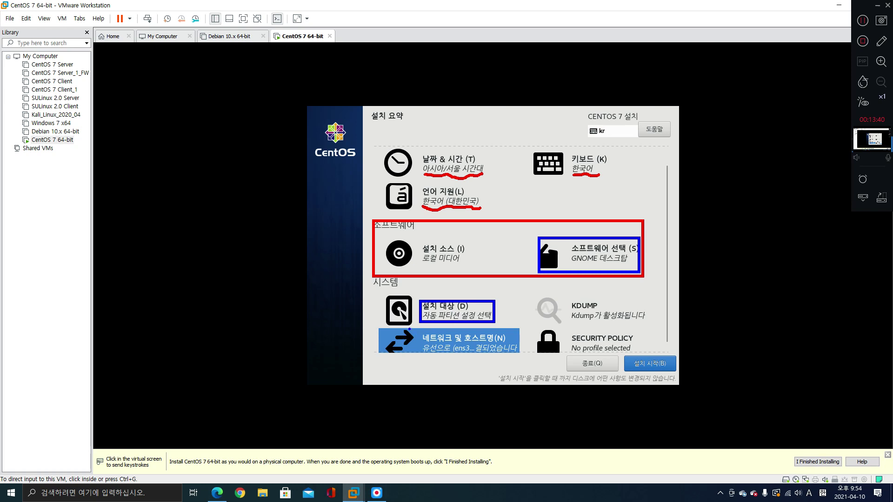
mouse_move(378, 327)
mouse_down()
mouse_move(396, 353)
mouse_move(523, 355)
mouse_up()
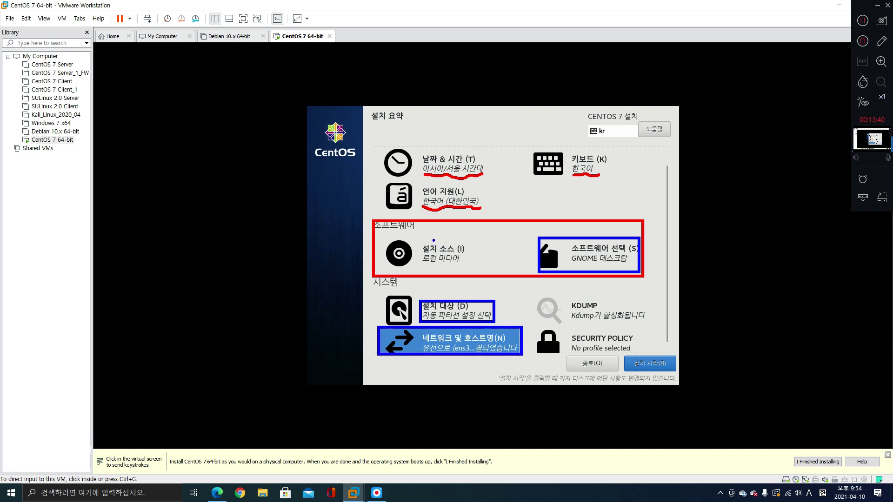
drag(434, 241, 451, 238)
mouse_move(589, 243)
mouse_down()
mouse_move(594, 251)
mouse_move(610, 246)
mouse_up()
drag(432, 302, 449, 298)
drag(454, 333, 468, 333)
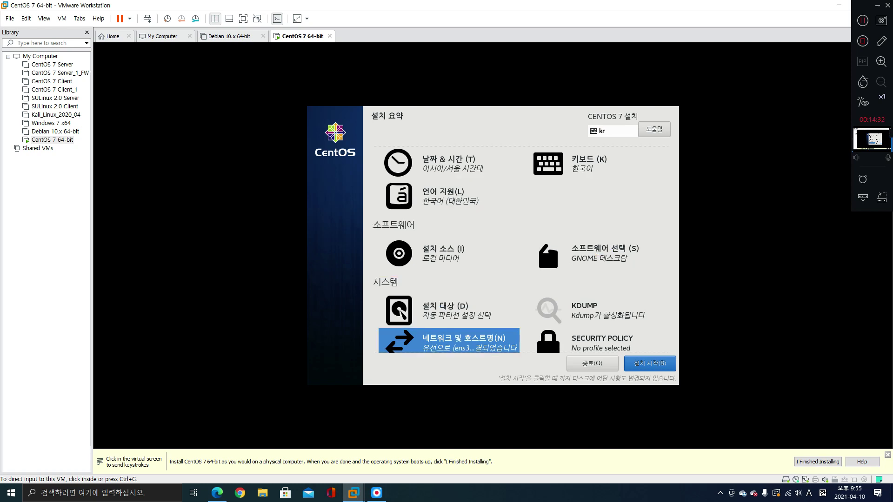
Begin the installation and set the root password, accepting the weak-password warning
click(650, 363)
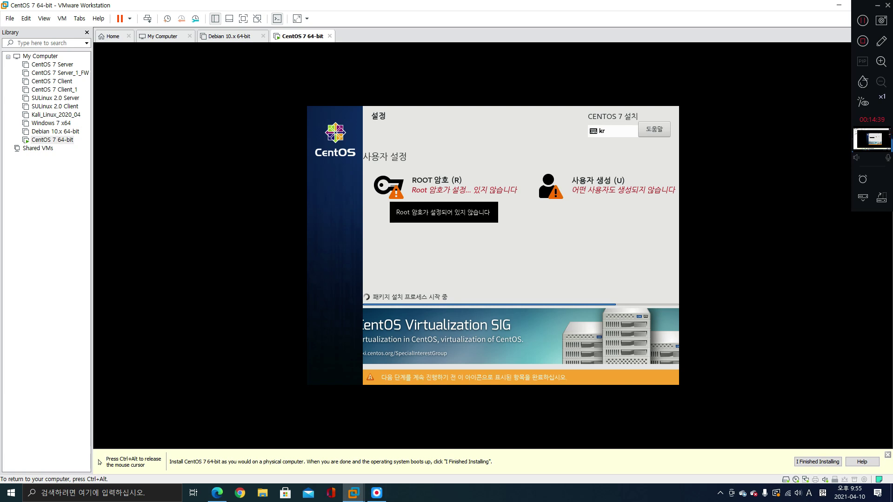
click(395, 191)
text(12)
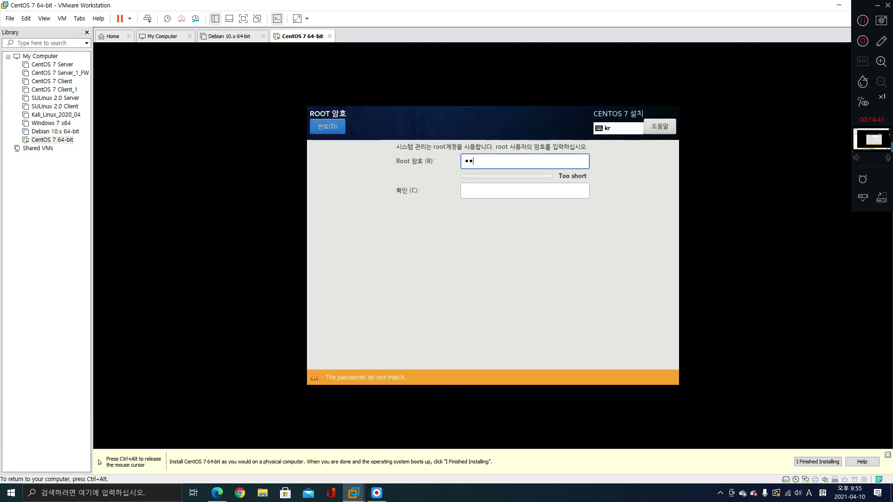
text(3456)
key(Tab)
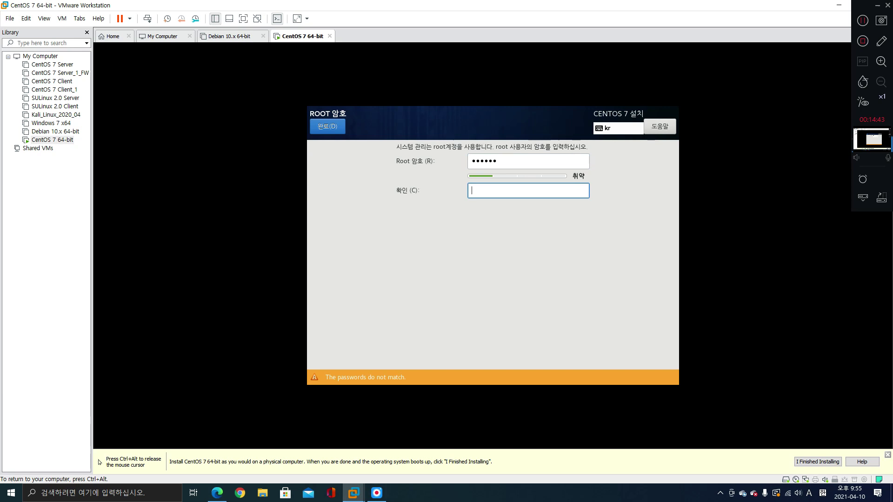
text(123456)
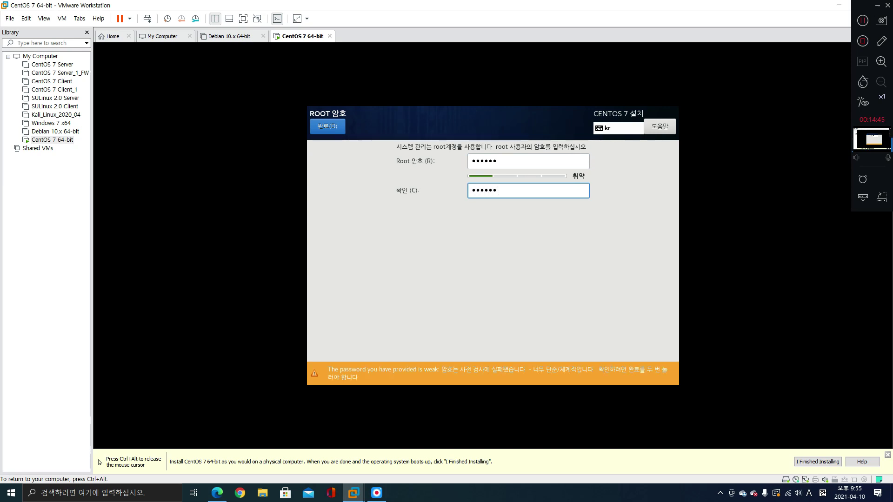
key(alt+d)
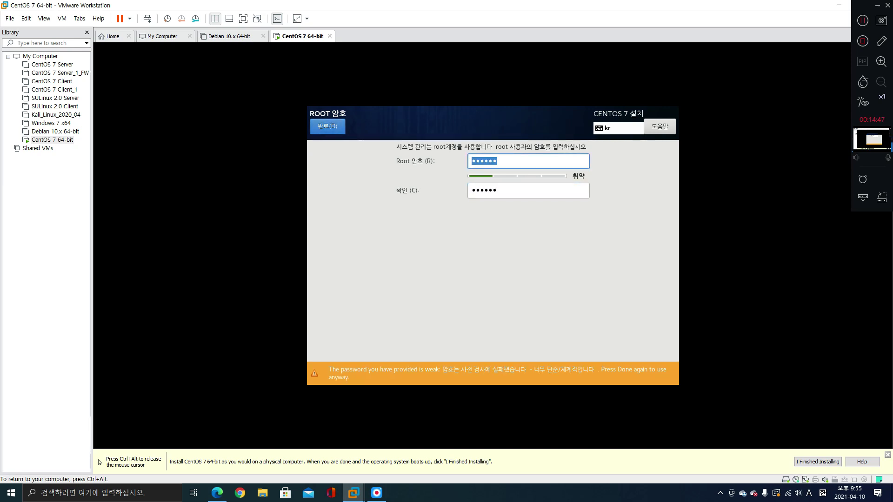
key(alt+d)
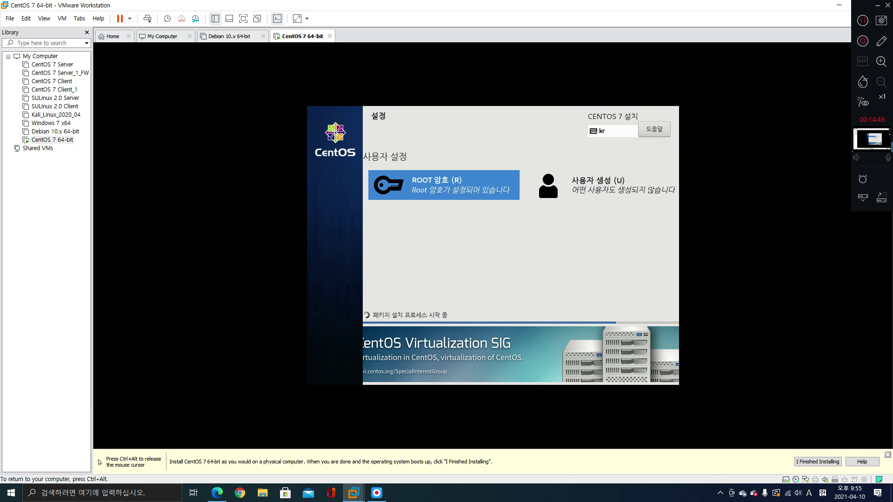
key(alt+u)
Create user 'test' with a confirmed password, accept the weak-password warning, and wait for installation to finish
text(test)
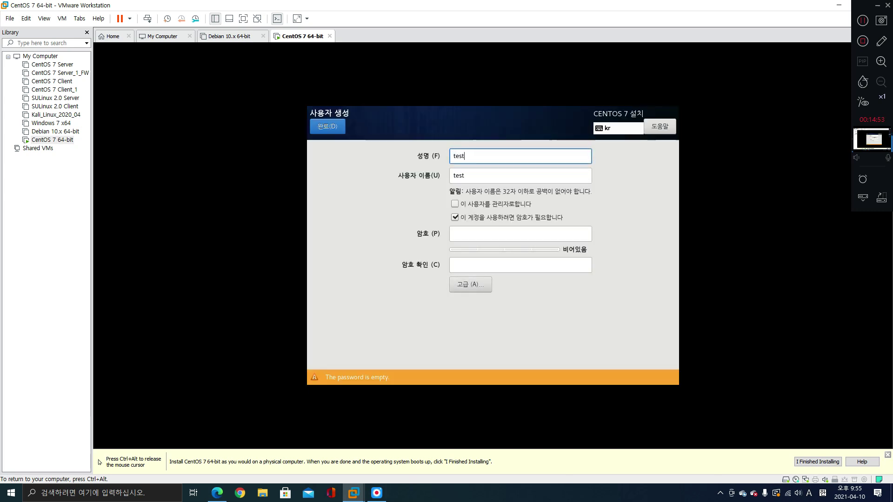
key(alt+p)
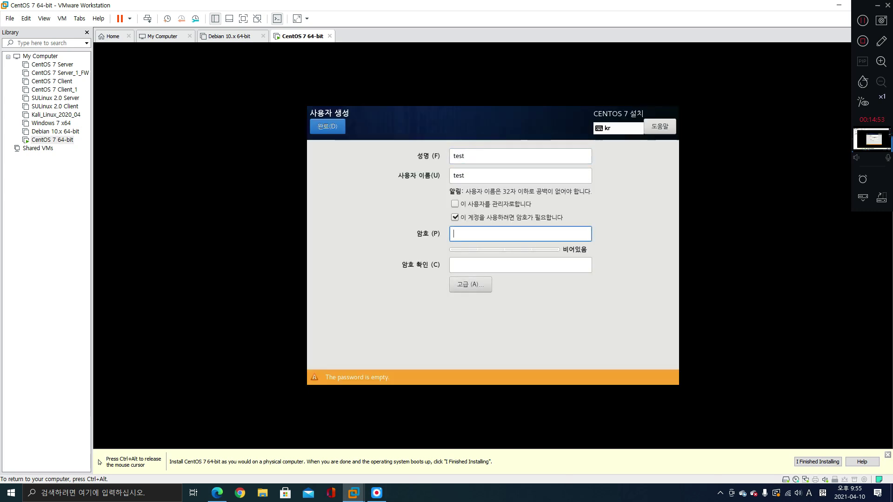
text(123456)
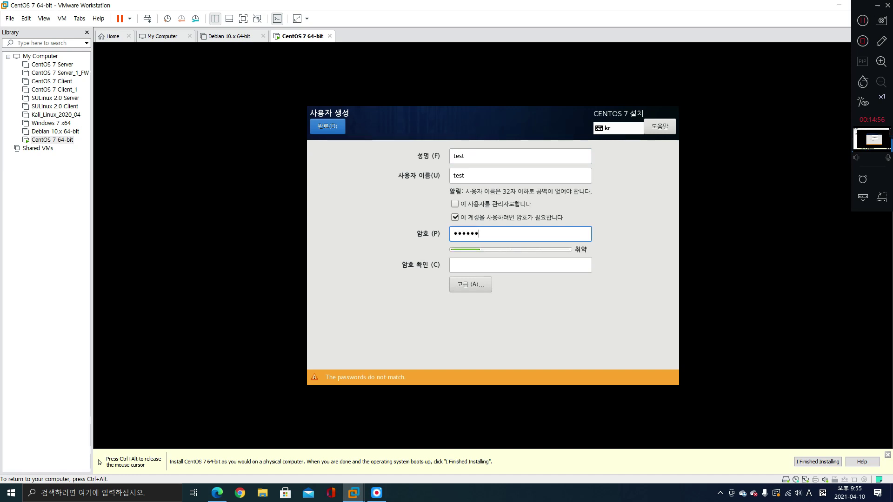
key(Tab)
text(123456)
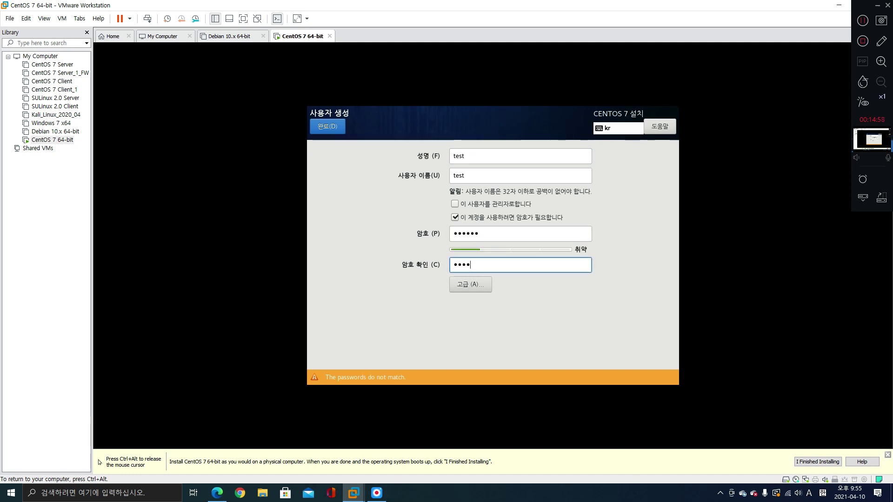
key(alt+d)
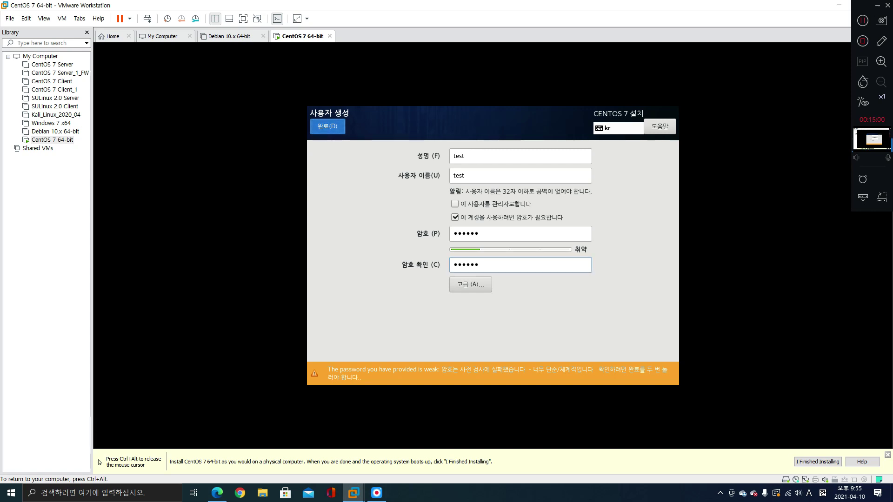
key(alt+d)
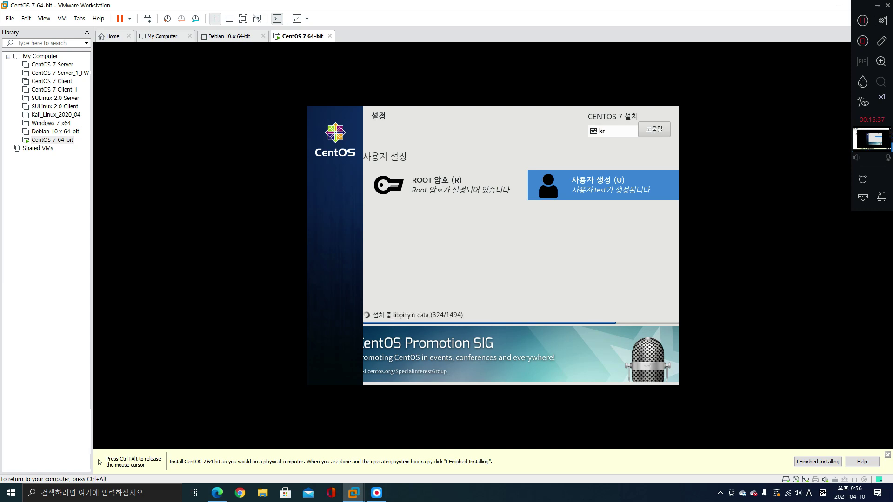
key(ctrl+alt)
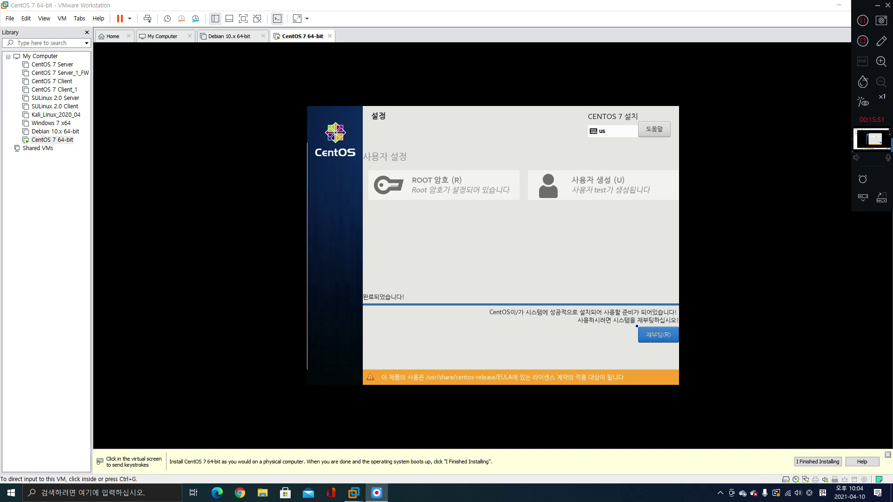
Reboot the newly installed CentOS system from the installation-complete screen
drag(635, 324, 683, 345)
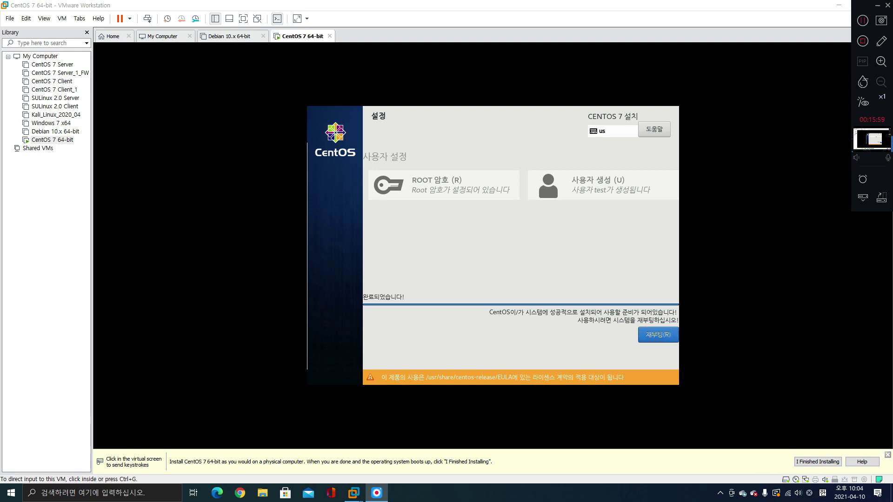
click(658, 334)
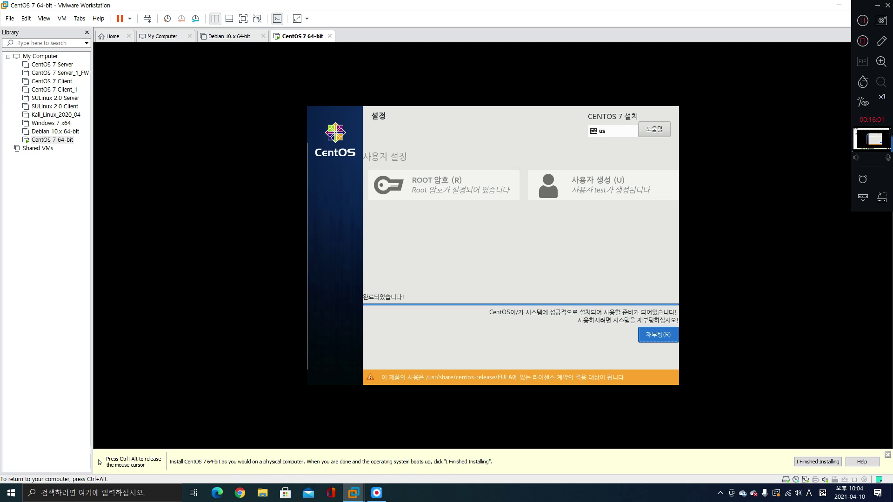
click(658, 335)
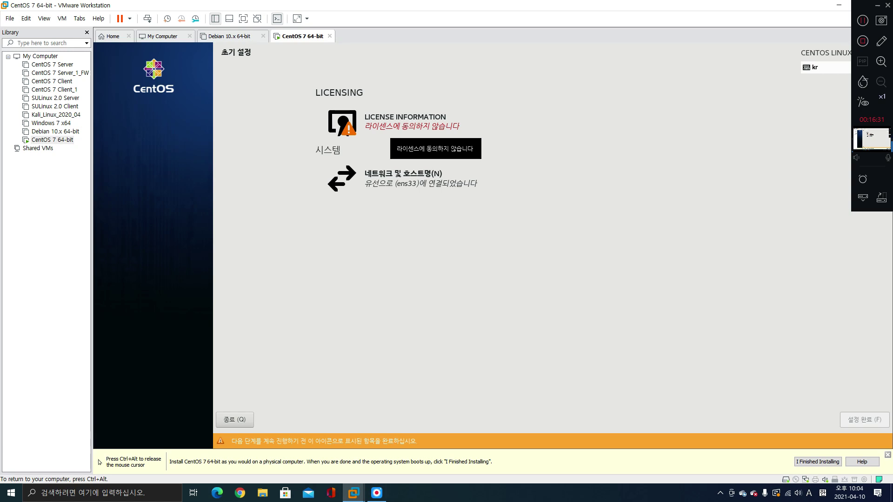
Accept the license agreement in Initial Setup and return to the setup screen
click(393, 128)
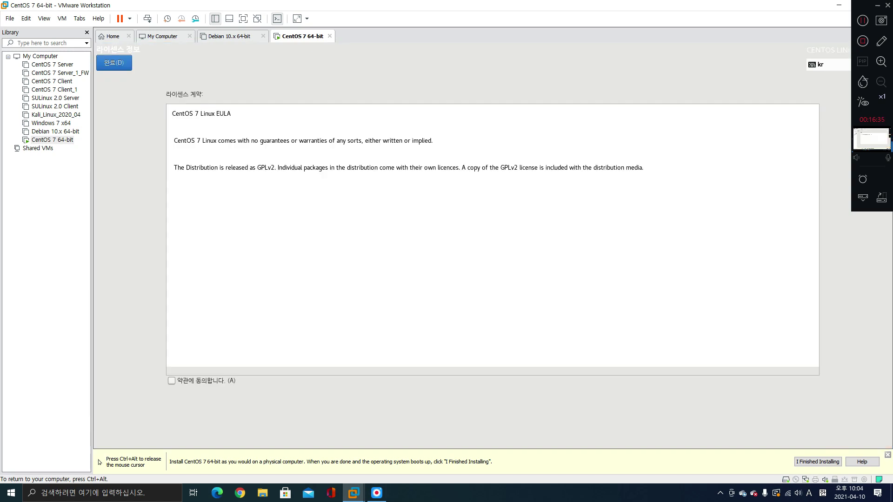
key(alt+a)
key(alt+d)
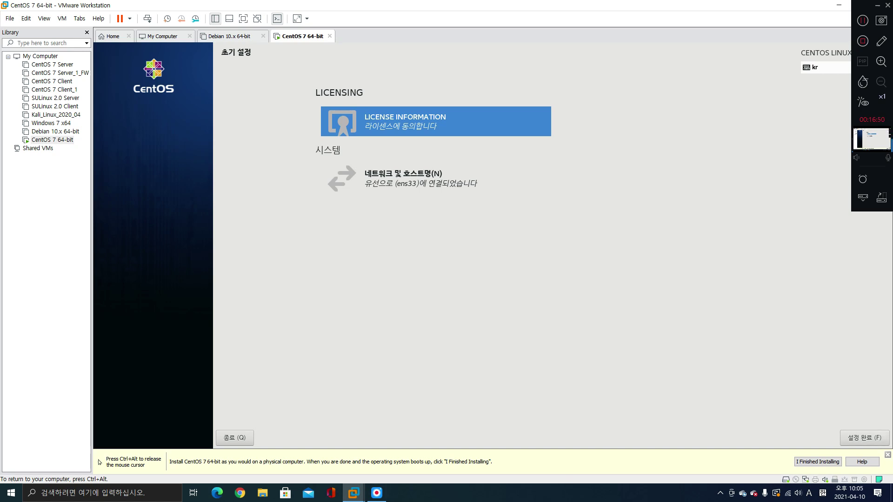
key(ctrl+alt)
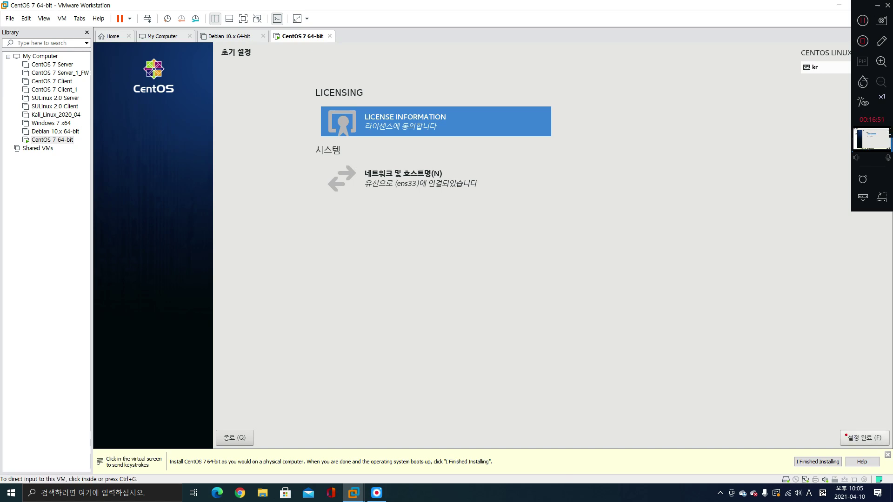
mouse_move(840, 430)
mouse_down()
mouse_move(865, 447)
mouse_move(889, 448)
mouse_up()
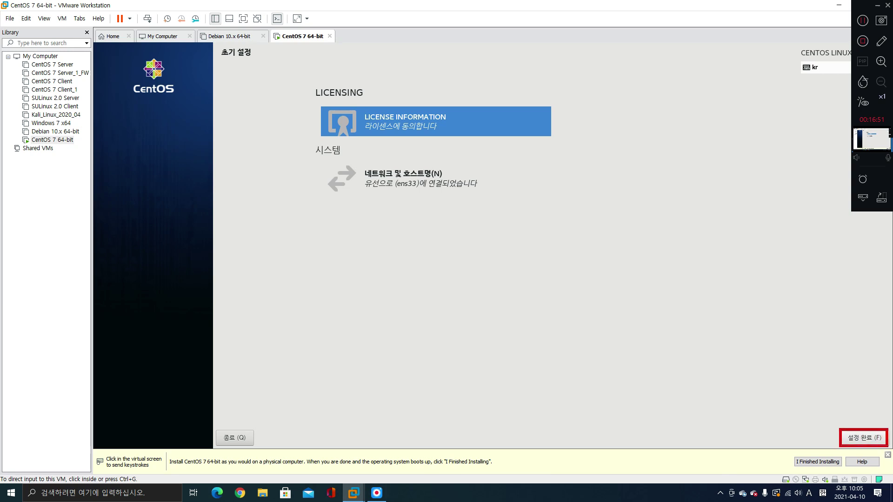
key(ctrl+g)
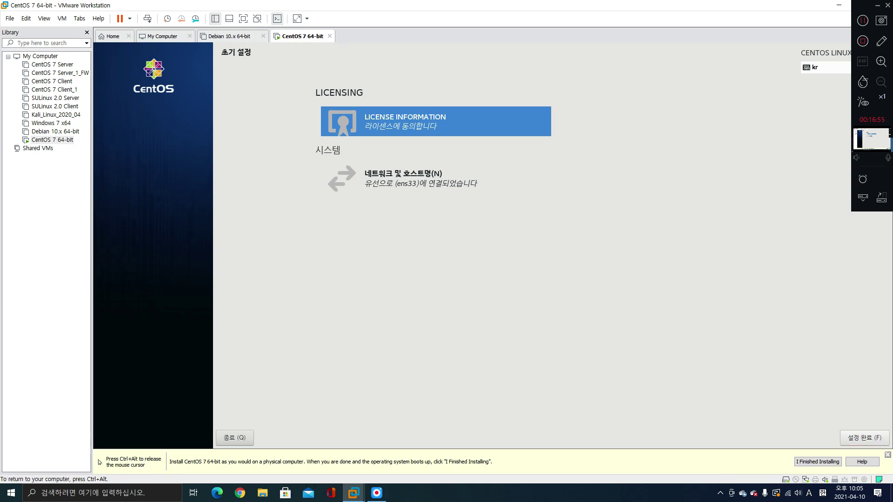
Finish initial setup, then log in as root via the unlisted-user option with root's password
key(alt+f)
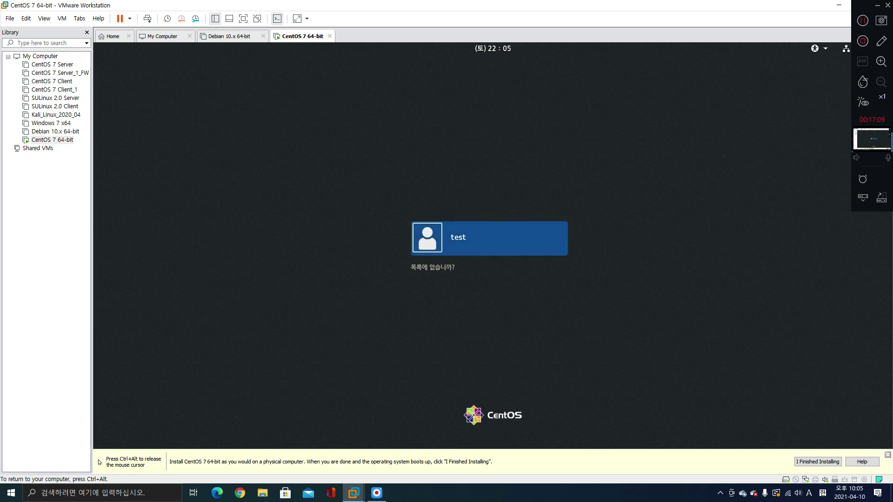
key(Return)
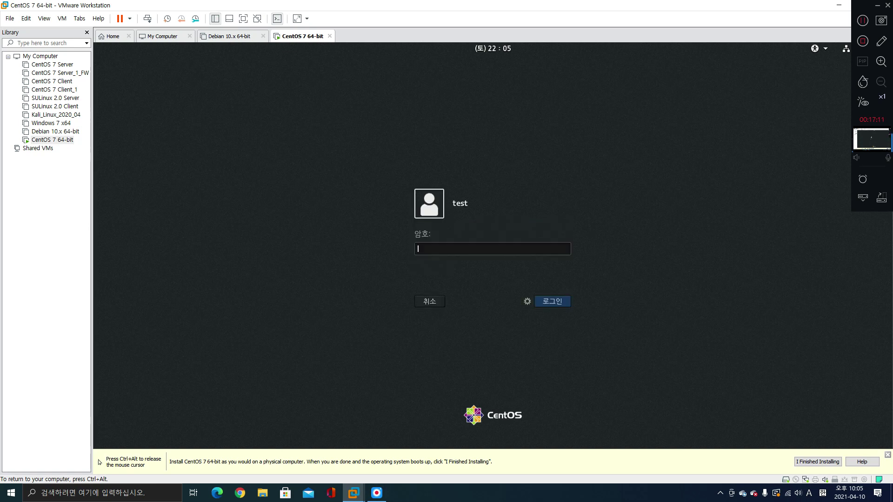
key(Escape)
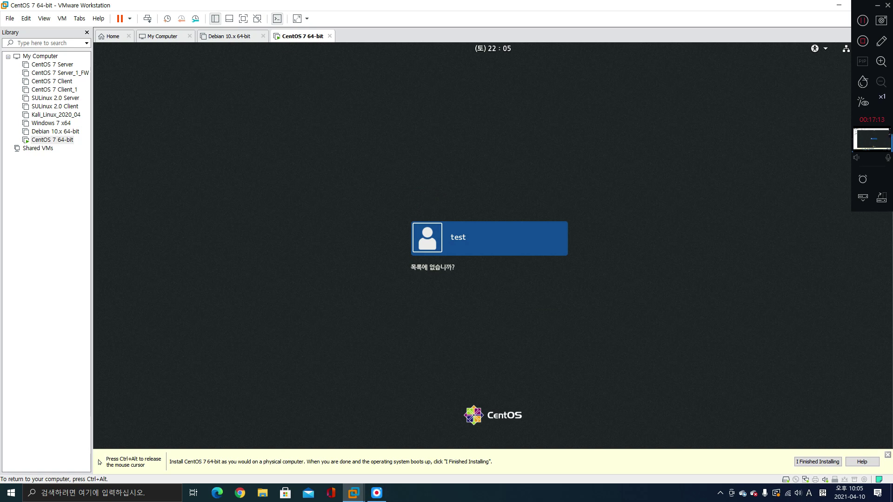
key(Tab)
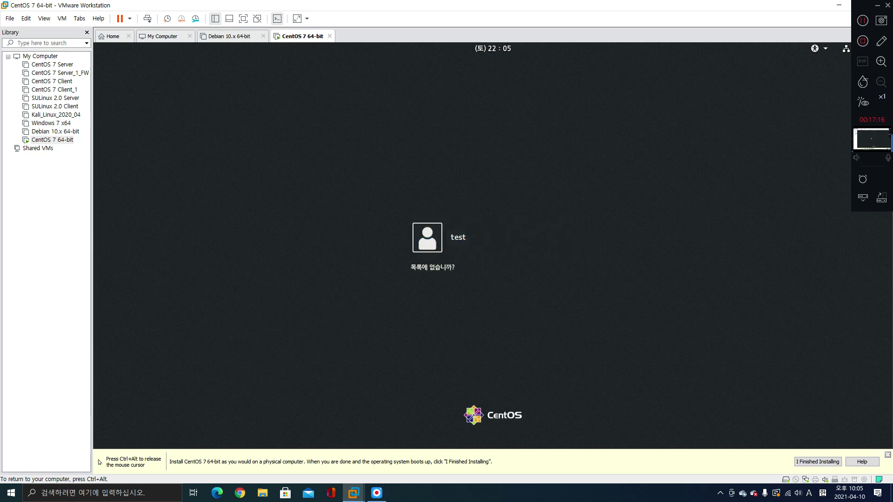
key(Return)
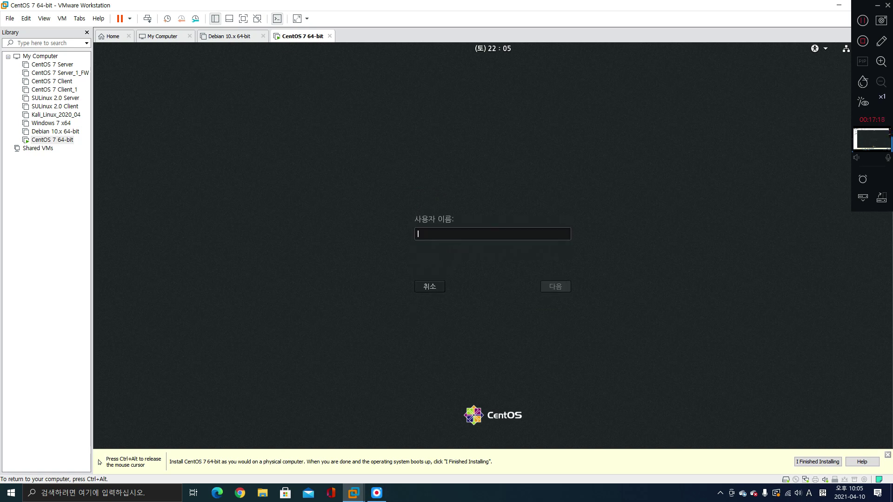
text(root)
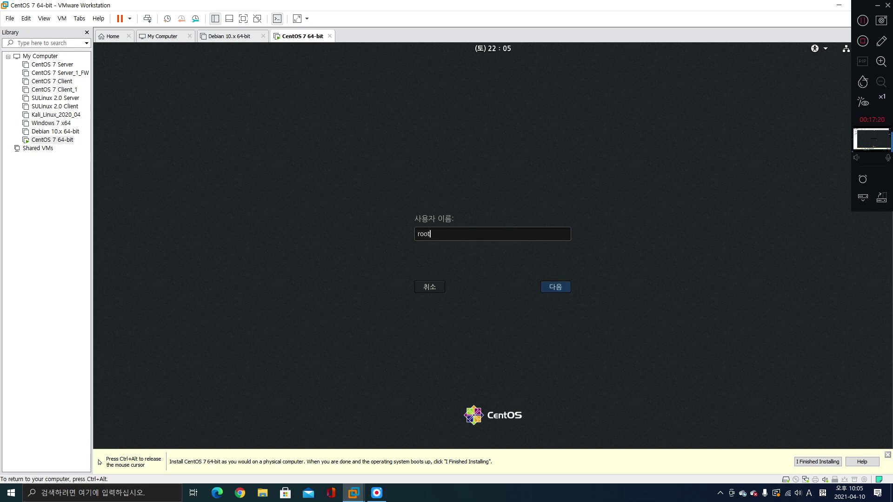
key(Return)
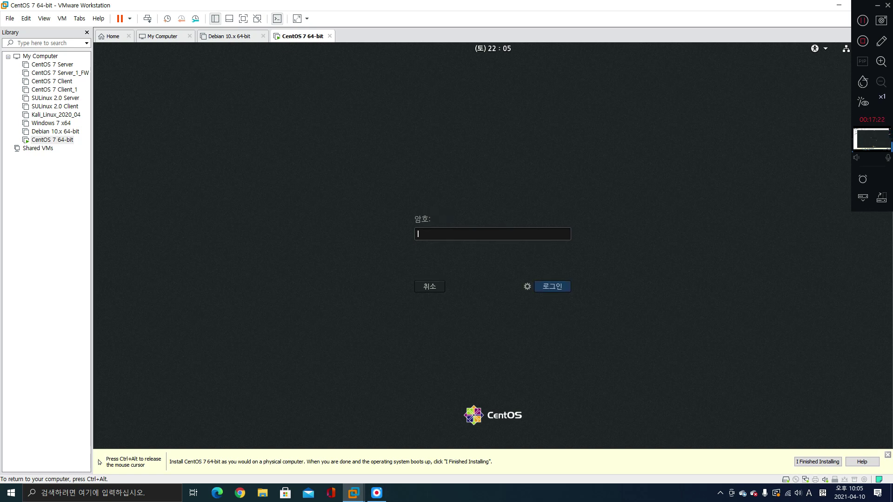
text(123456)
key(Return)
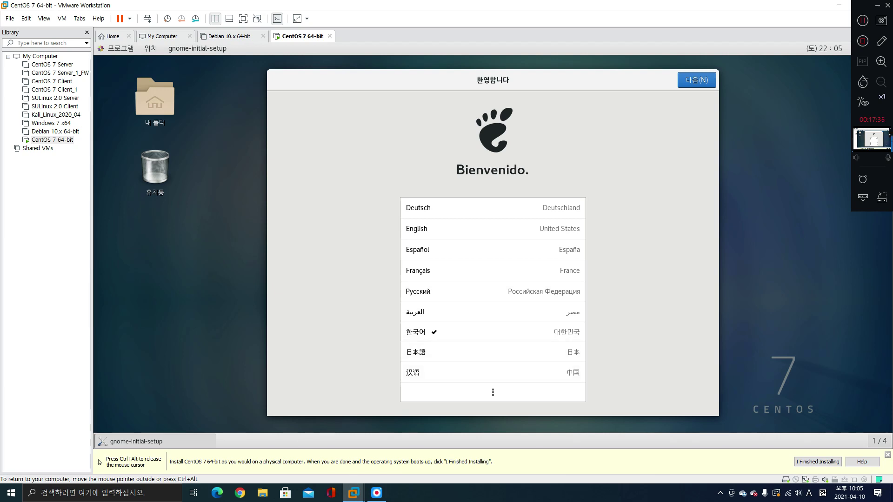
Keep Korean language, Korean input and location settings, skip online accounts, start CentOS, and close Getting Started help
click(696, 80)
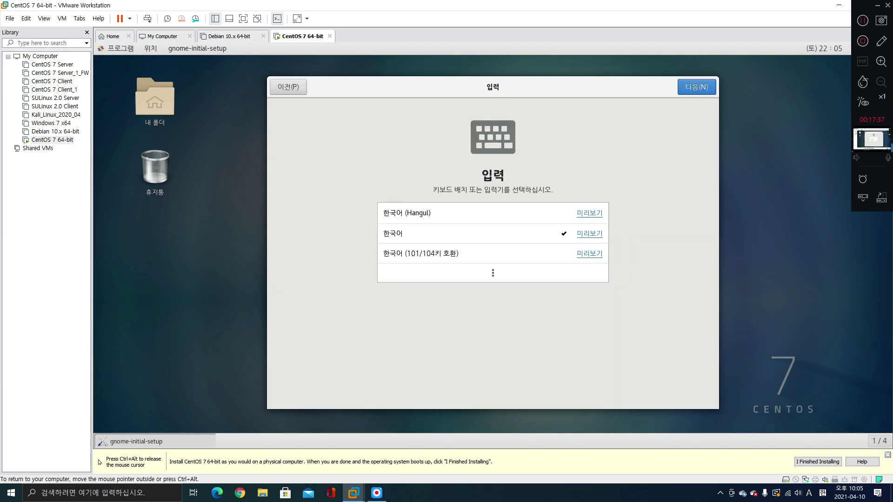
click(696, 87)
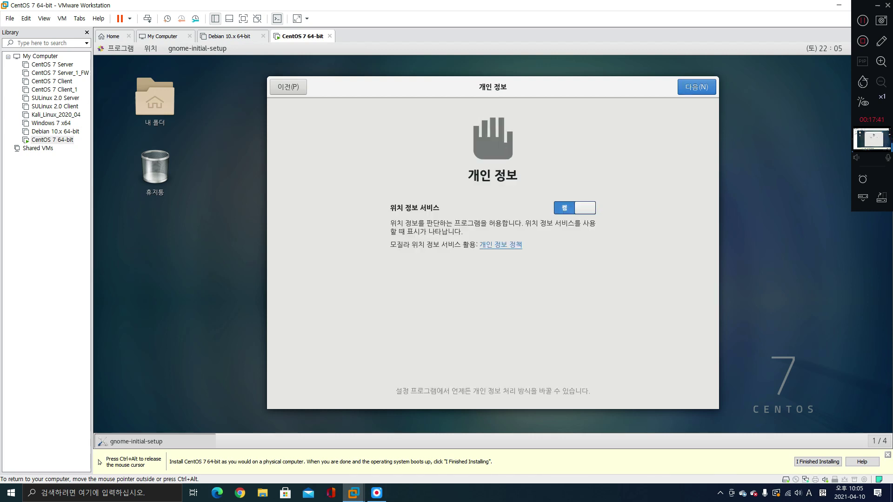
click(697, 87)
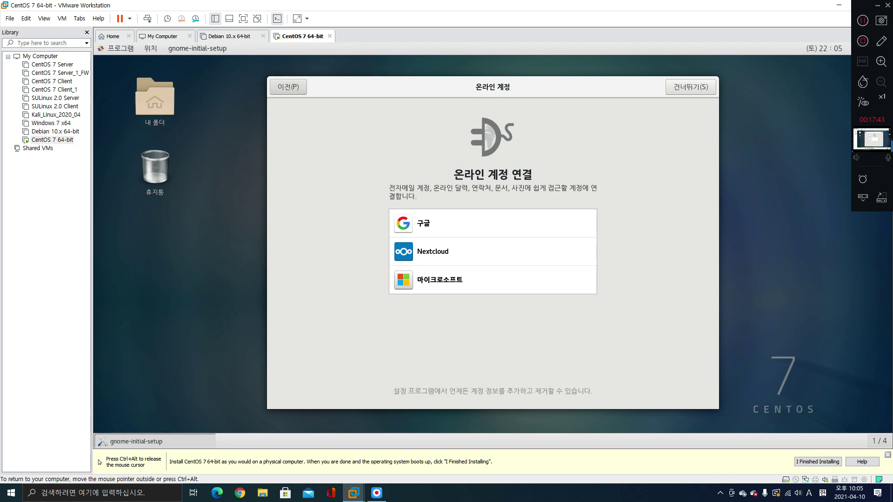
click(696, 86)
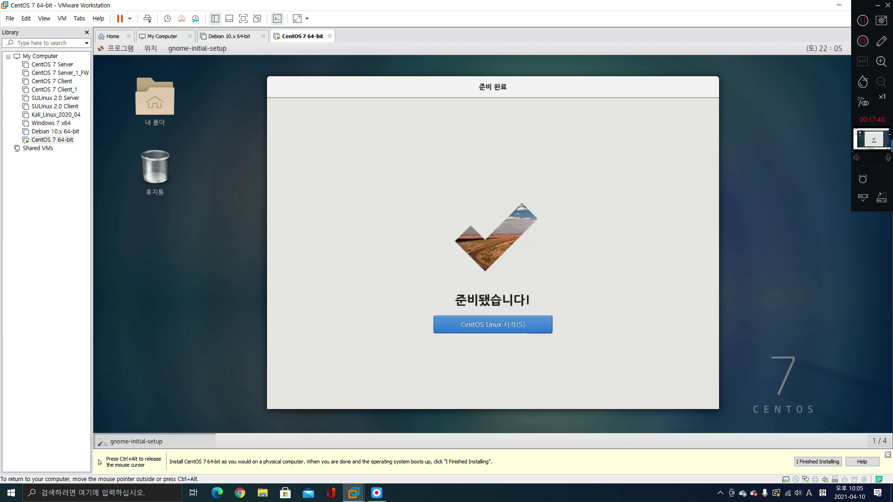
click(493, 325)
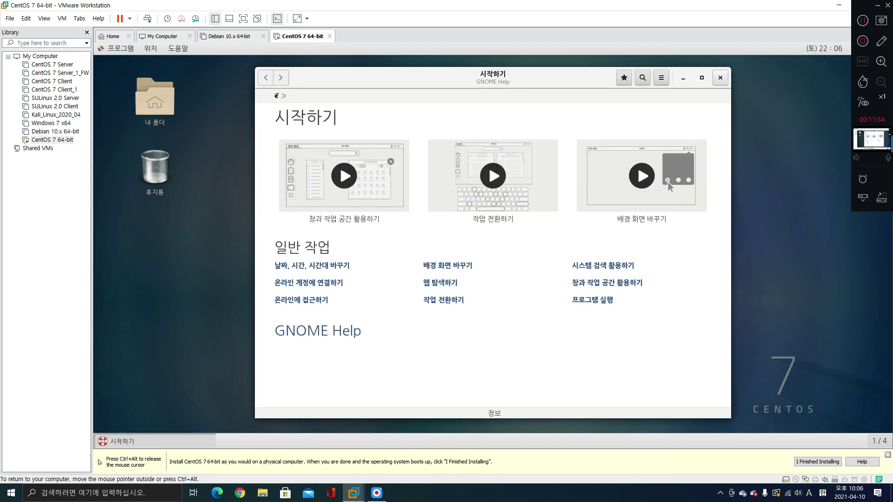
click(720, 77)
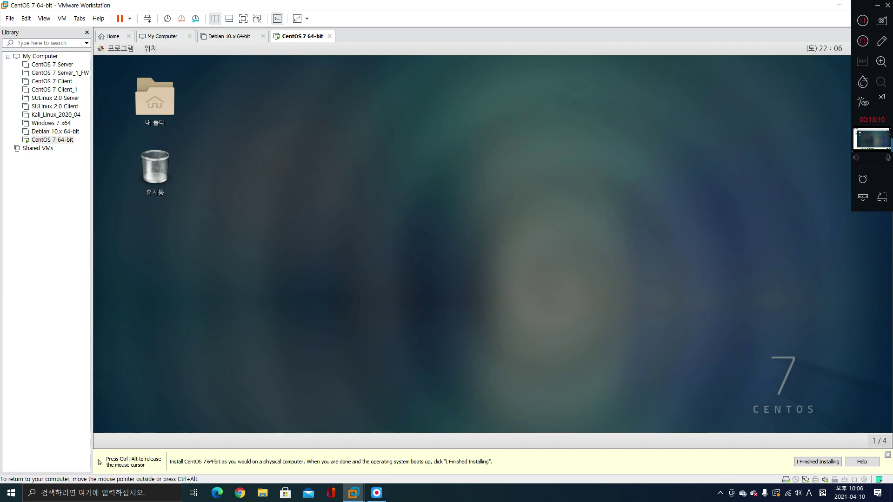
Open a terminal from the desktop context menu, run ls -l, and clear the screen
right_click(358, 105)
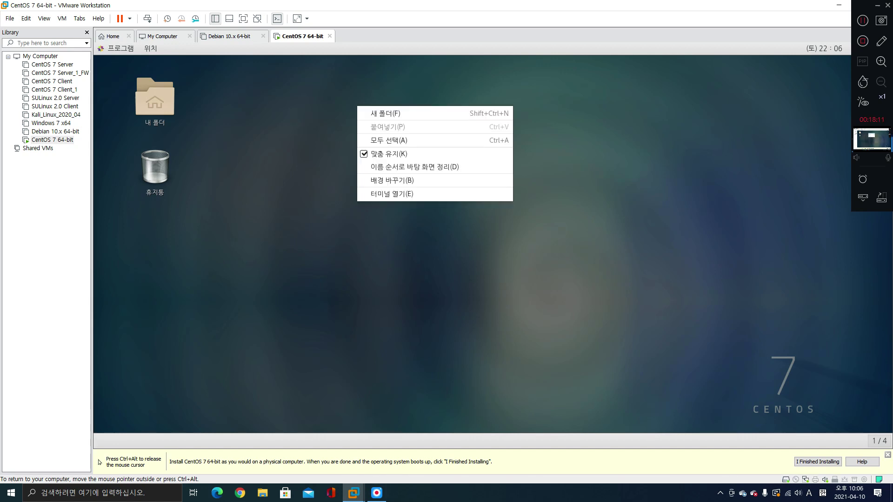
click(400, 191)
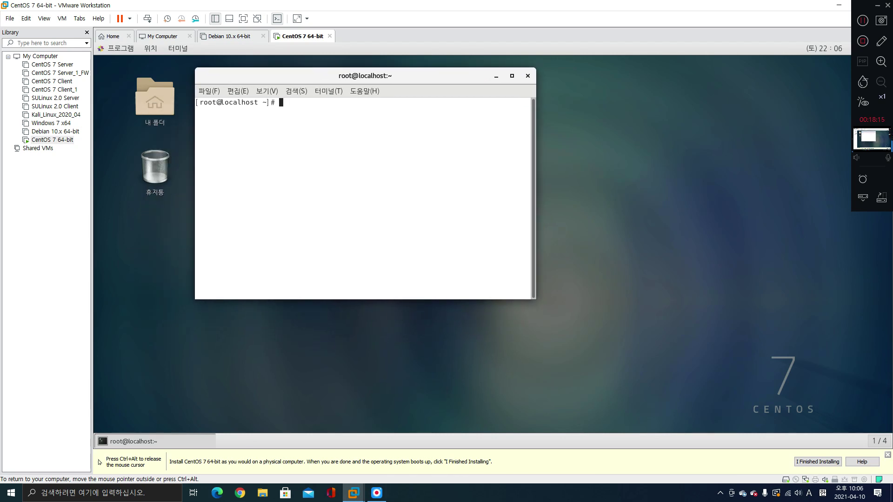
key(Return)
key(Return)
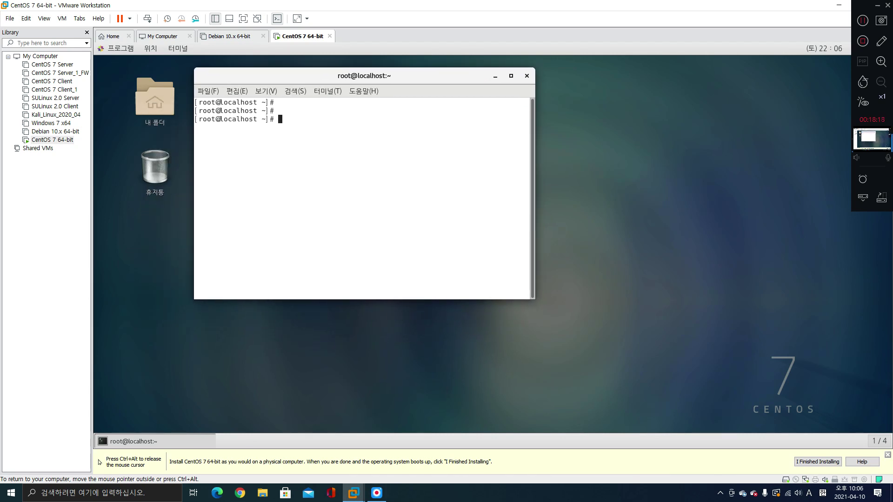
text(l s-l)
key(Return)
key(Return)
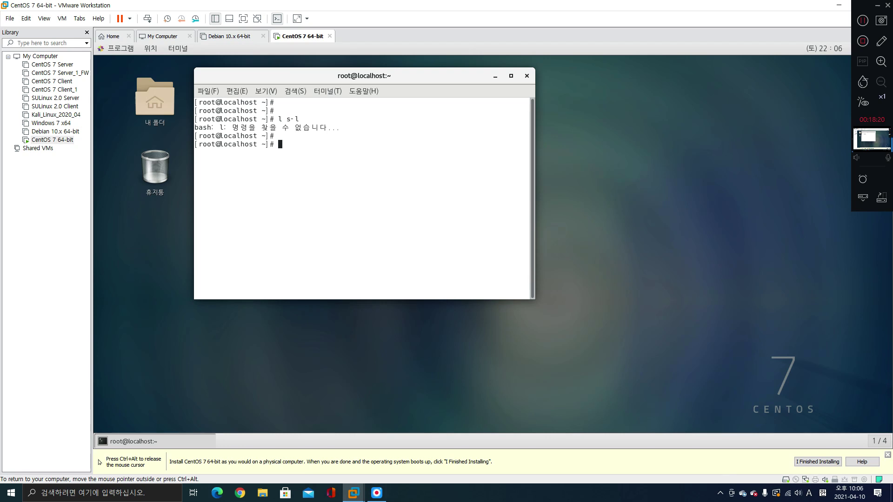
text(;ls -l)
key(Return)
key(Return)
key(Return)
key(Return)
key(Return)
key(Return)
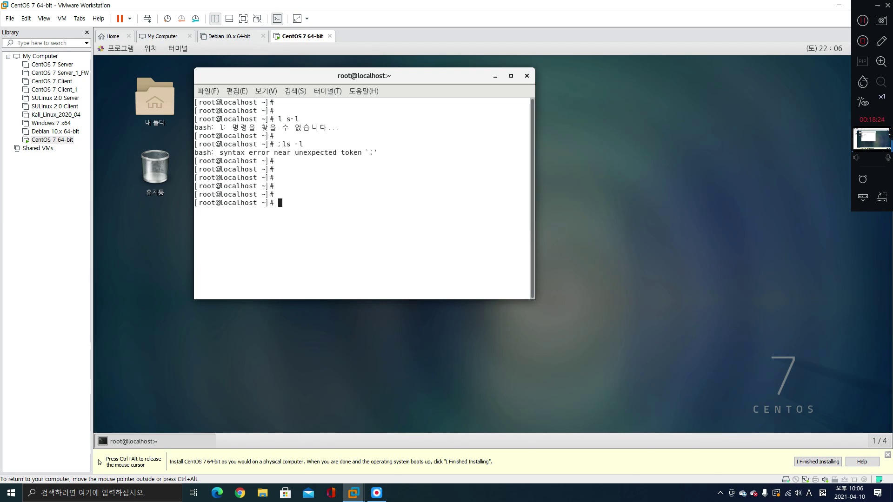
text(clear)
key(Return)
key(Return)
key(Return)
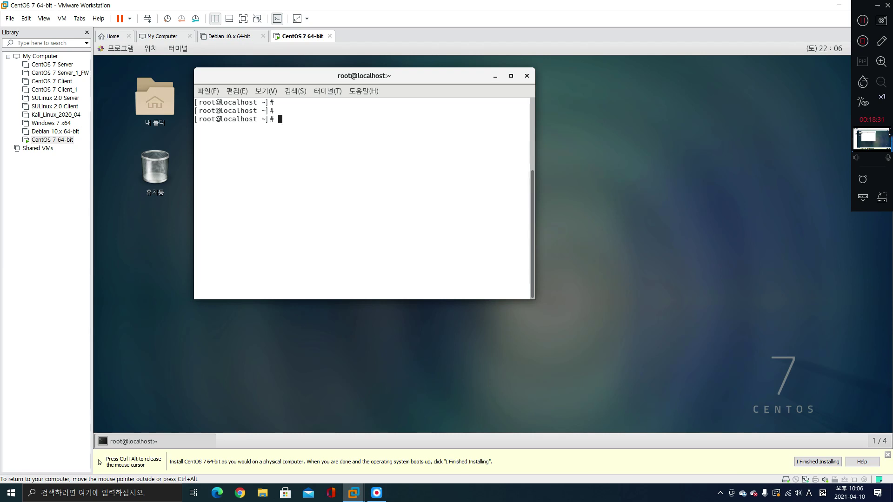
Ping 8.8.8.8 until replies show 0% loss, then run ifconfig to list ens33 at 192.168.241.141
text(ping 8.8.8.8)
key(Return)
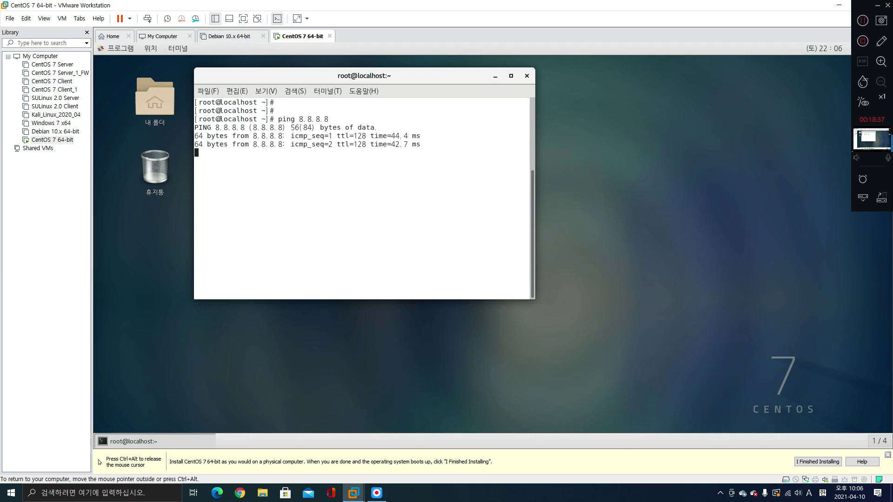
key(ctrl+c)
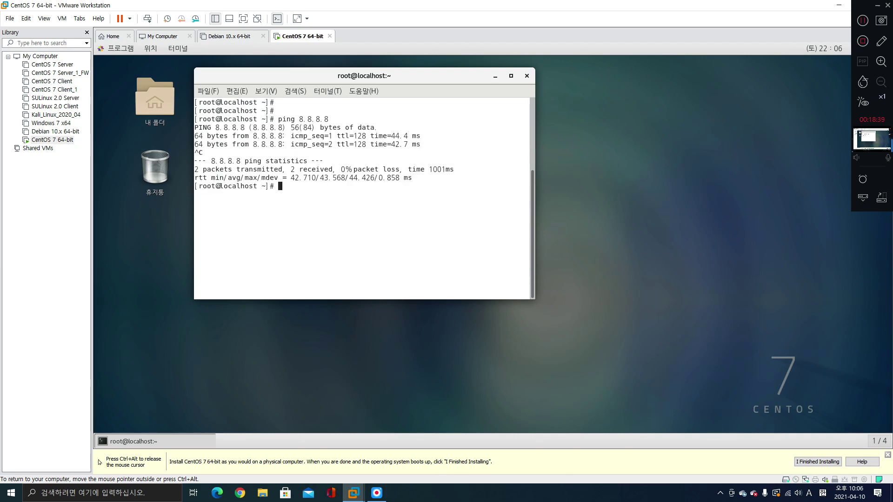
text(ifconfig)
key(Return)
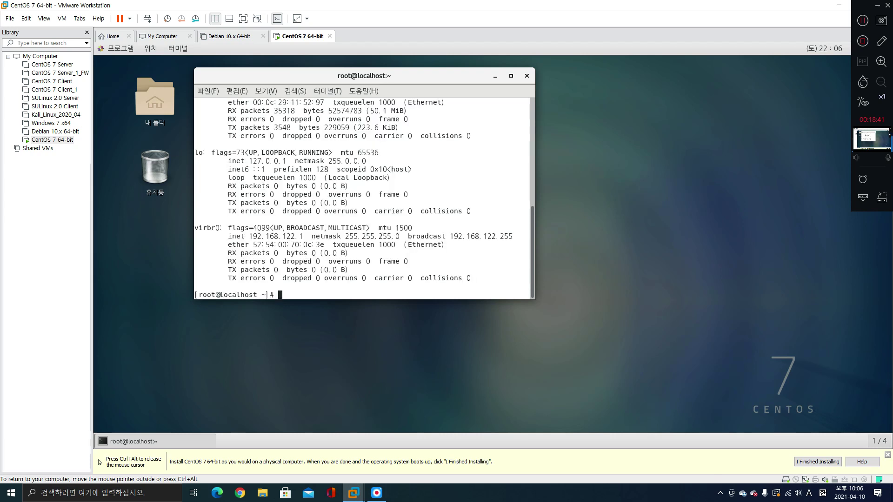
scroll(362, 197, up, 1)
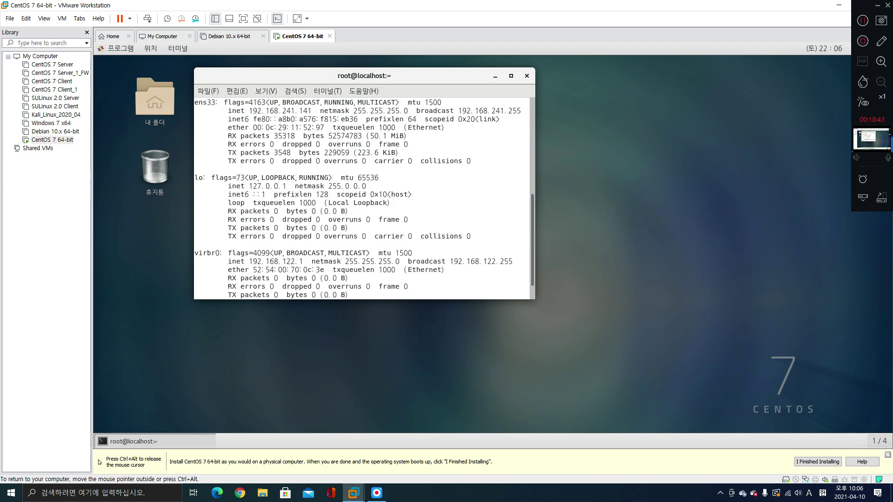
scroll(363, 198, up, 1)
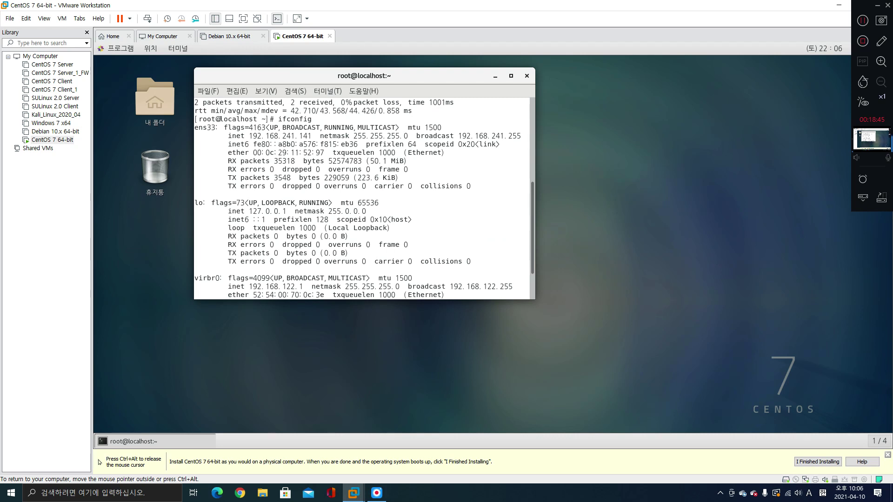